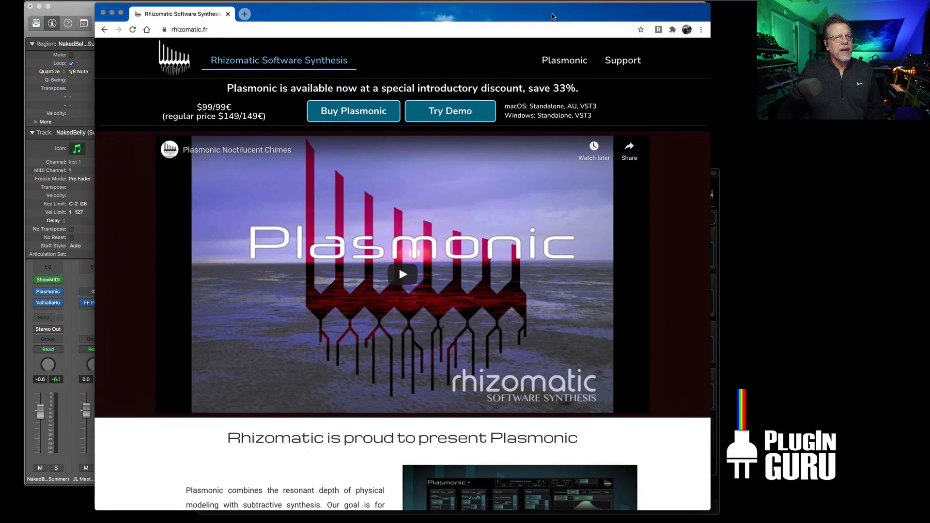
Step: Look over the Plasmonic product page and the library listing on the PlugInGuru home page
drag(553, 17, 540, 19)
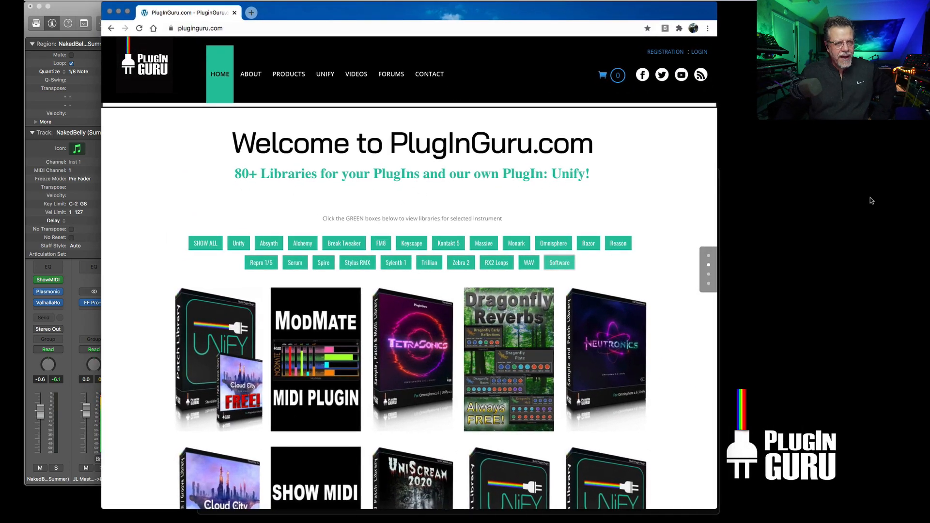
mouse_move(496, 386)
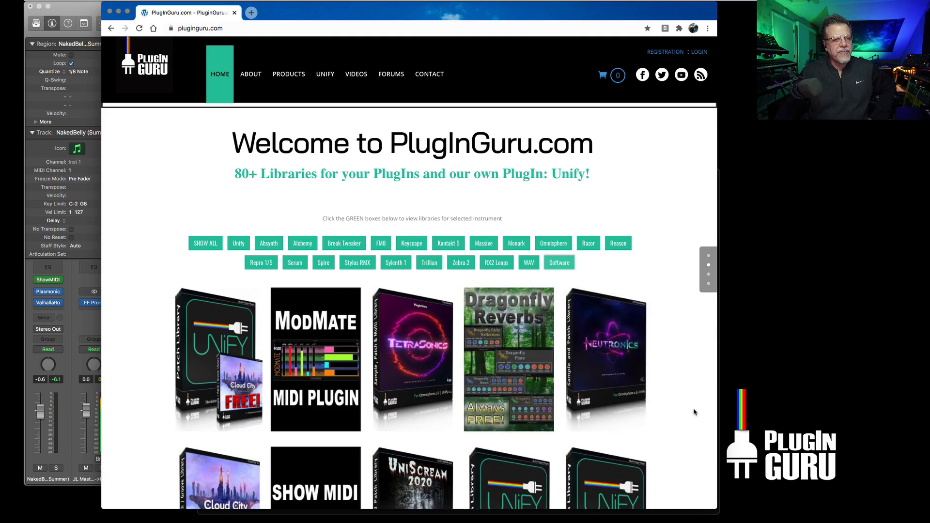
scroll(596, 421, down, 1)
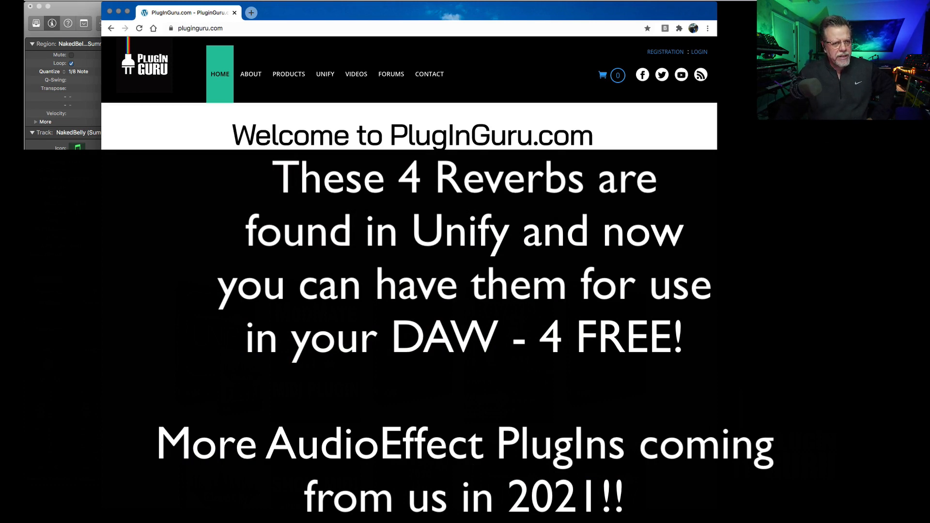
scroll(410, 126, down, 1)
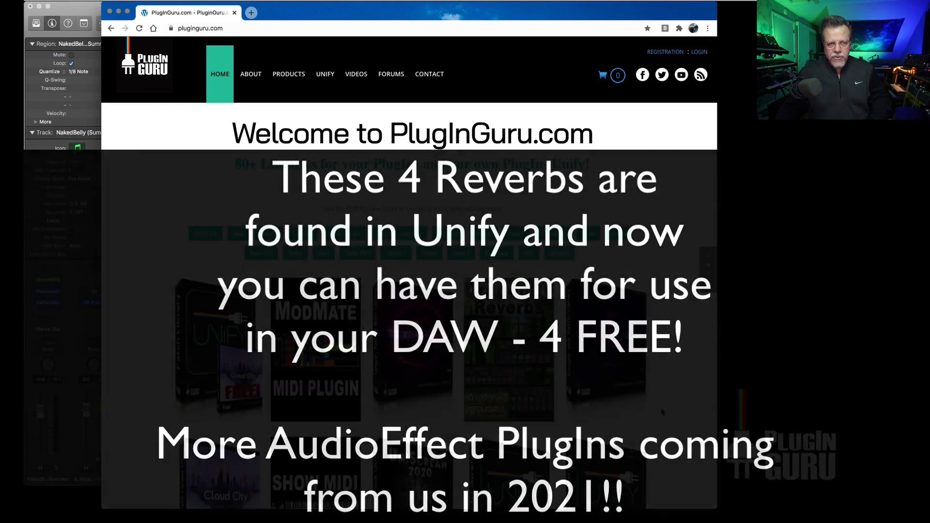
scroll(663, 410, down, 2)
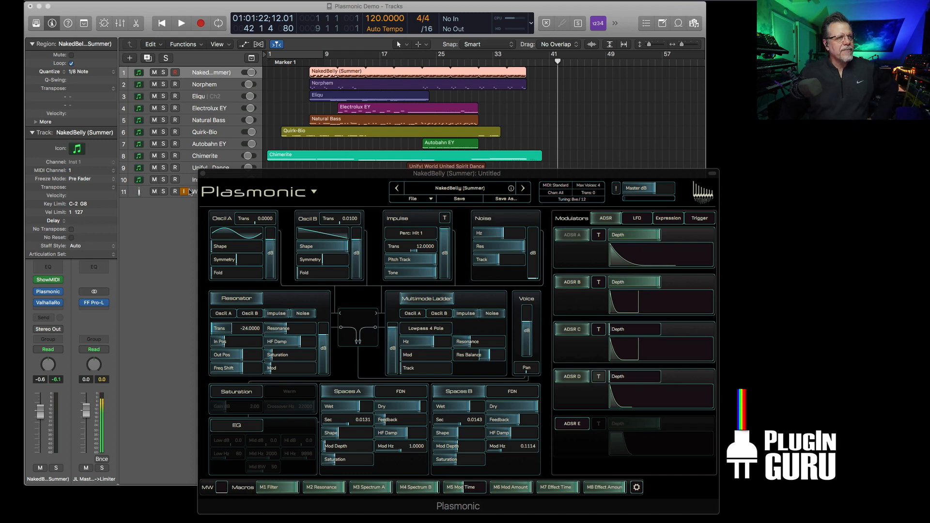
Step: Switch to the Plasmonic instrument in Logic Pro and examine its available window sizes
click(171, 226)
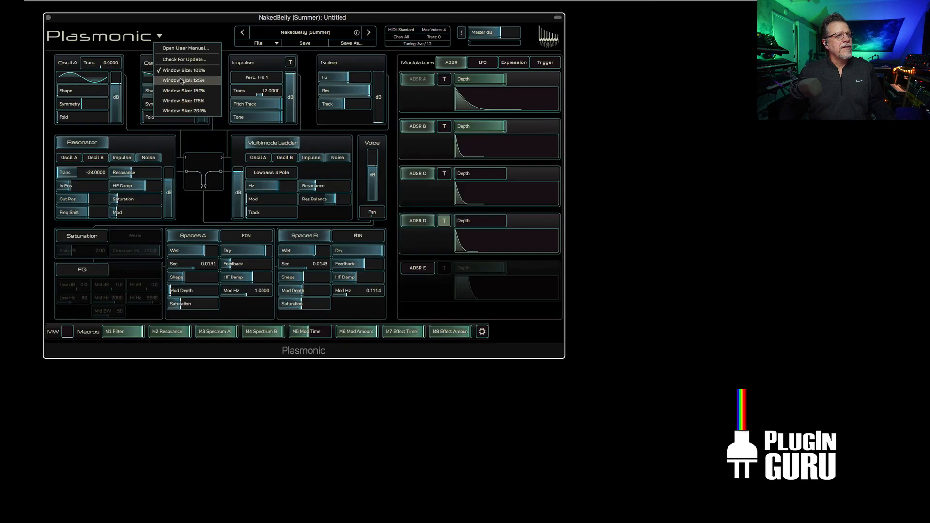
click(180, 81)
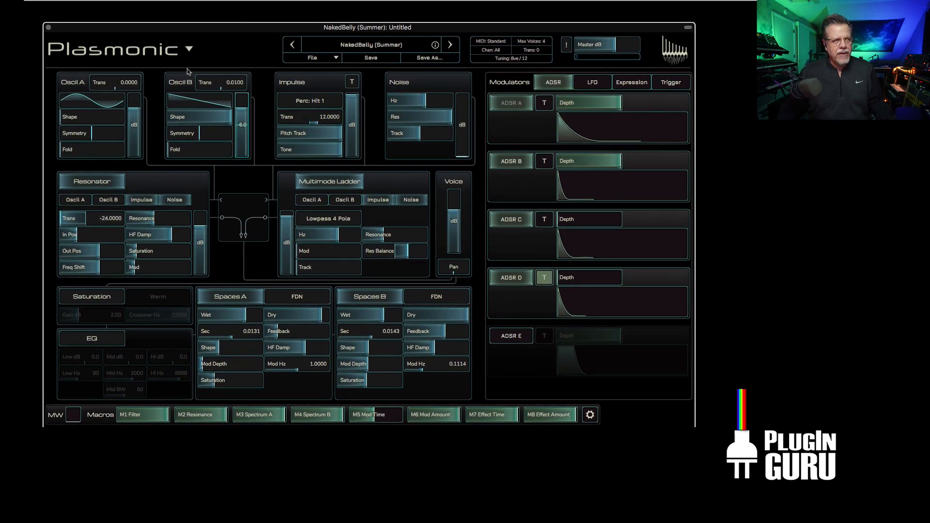
click(189, 50)
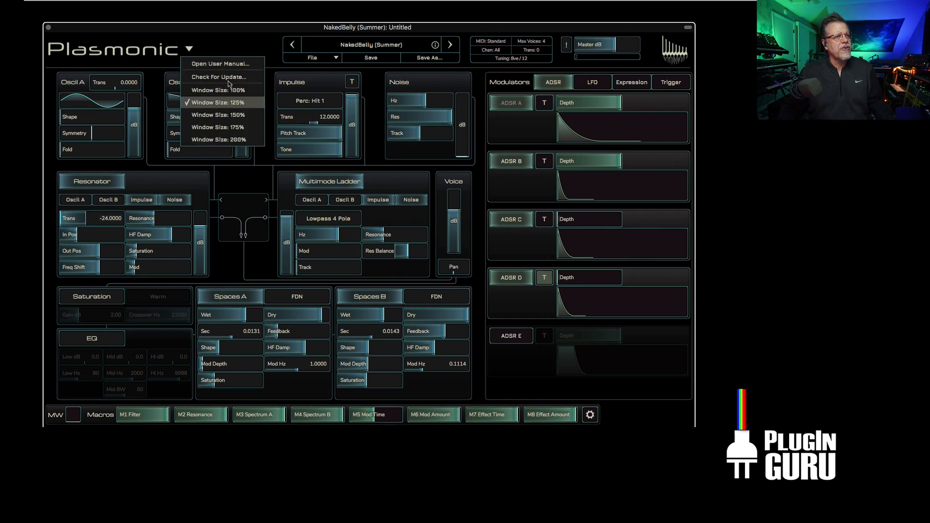
click(250, 52)
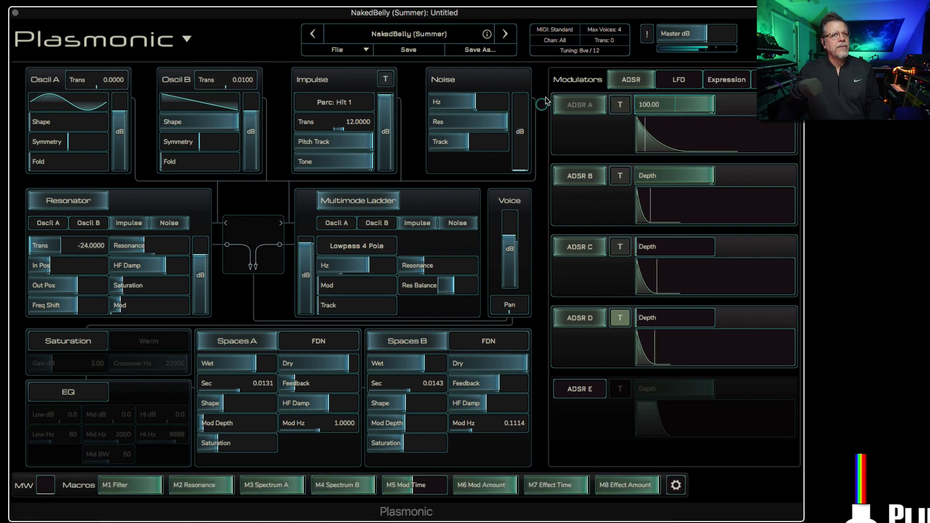
Step: Examine the pluck, percussion and piano attack shapes offered for the Impulse source
mouse_move(116, 265)
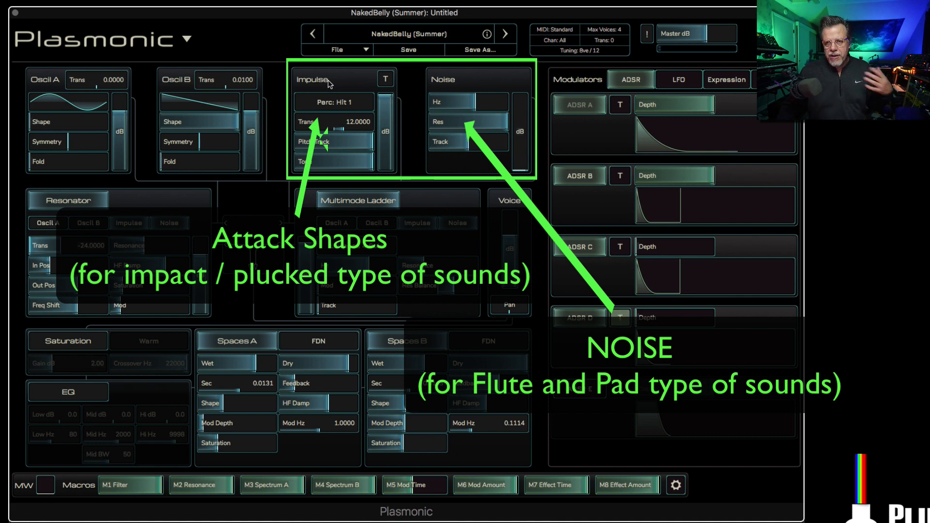
click(332, 101)
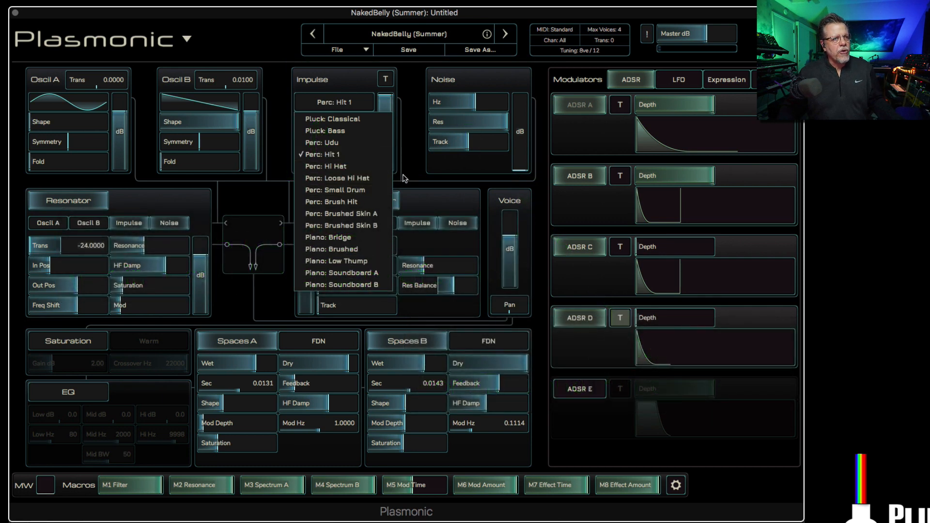
click(147, 211)
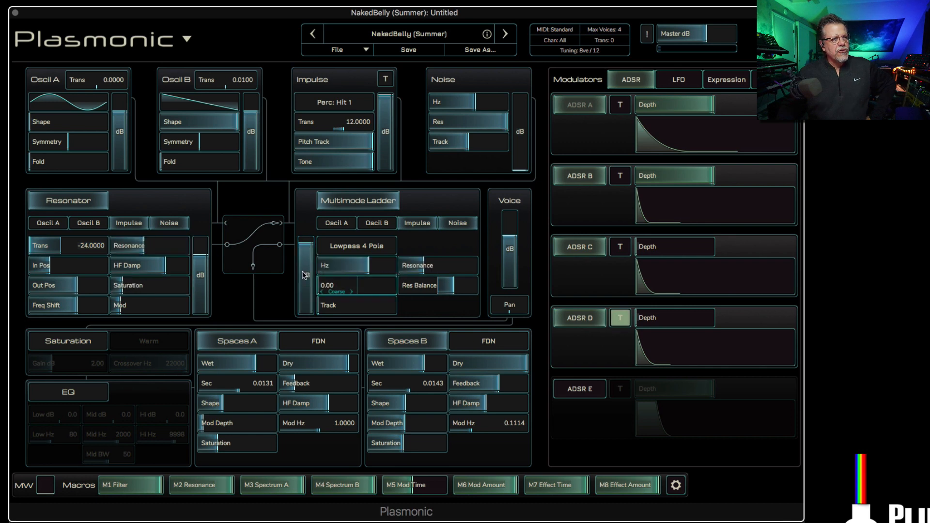
Step: Review the modulation sources assigned to the Multimode Ladder's Hz parameter and return to the main view
right_click(338, 266)
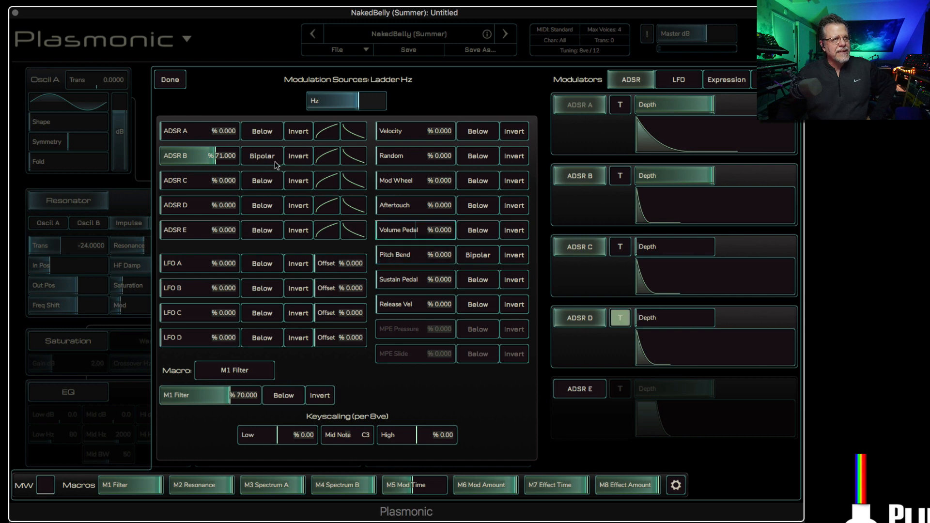
click(171, 82)
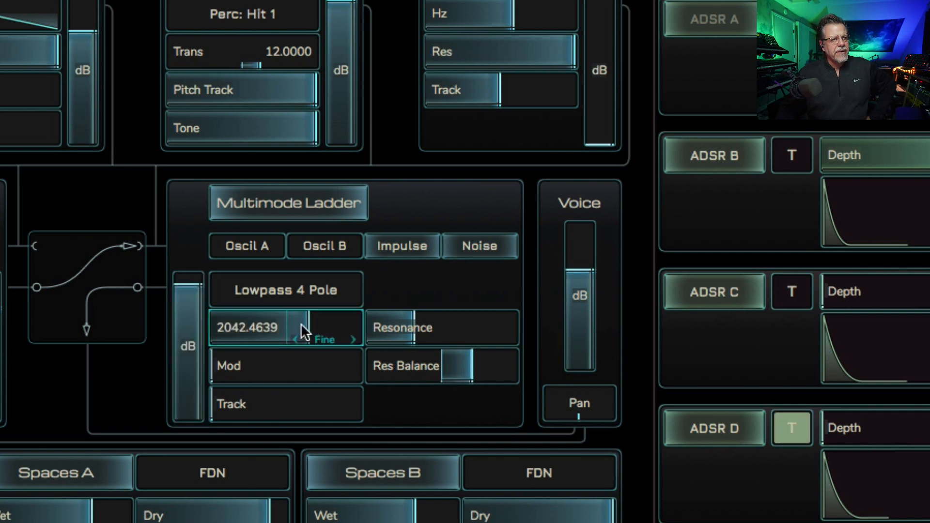
Step: Sweep the Multimode Ladder's cutoff from about 810 Hz to near maximum with high resonance, and back the resonance off
drag(247, 325, 228, 326)
drag(409, 324, 514, 322)
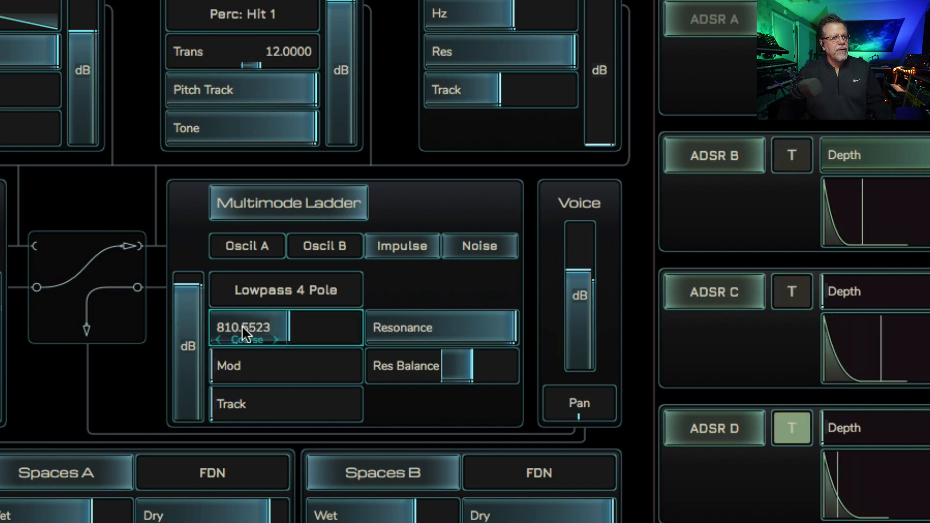
drag(243, 328, 325, 336)
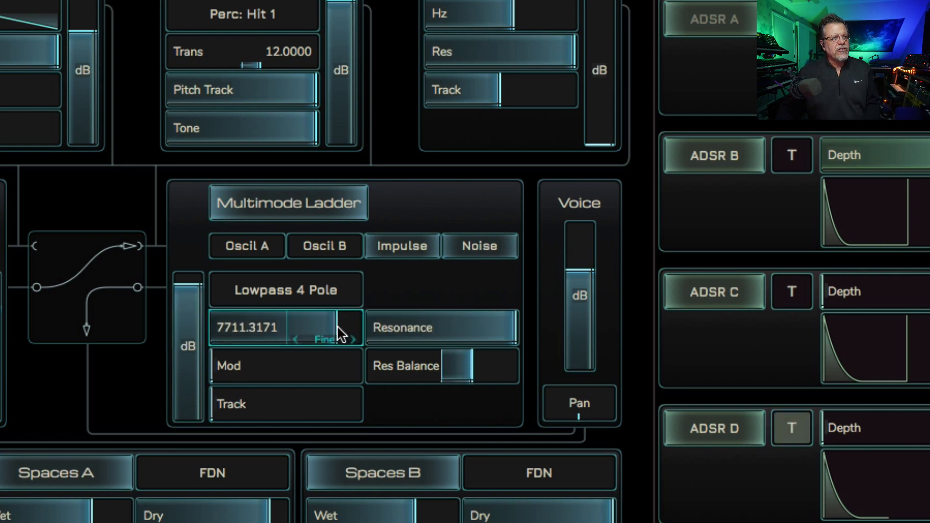
drag(335, 339, 365, 318)
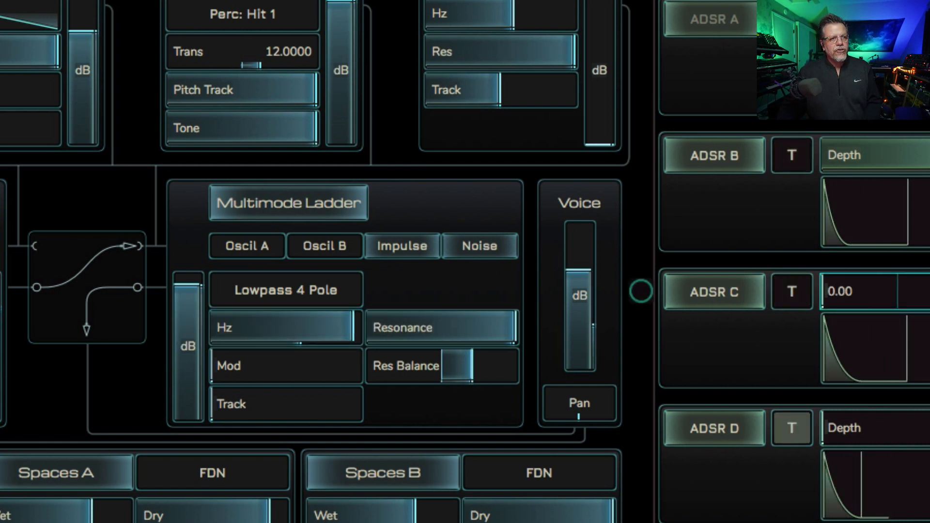
drag(504, 327, 364, 336)
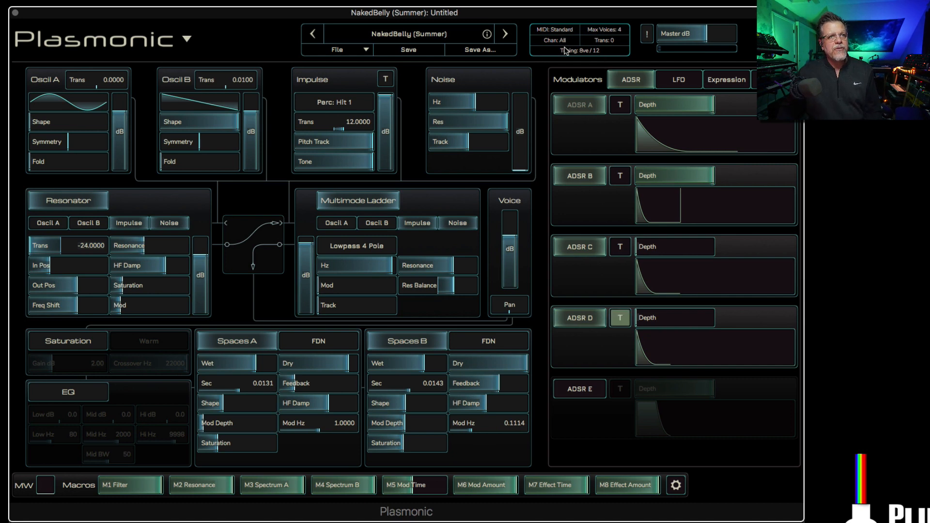
Step: Examine the MIDI mode and maximum voices options in the Performance Settings without changing them
click(568, 47)
click(418, 156)
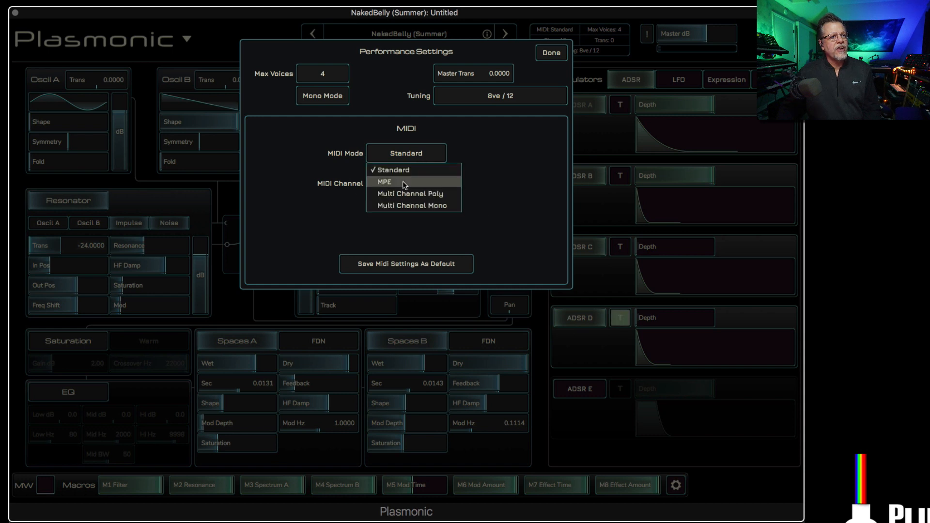
click(281, 170)
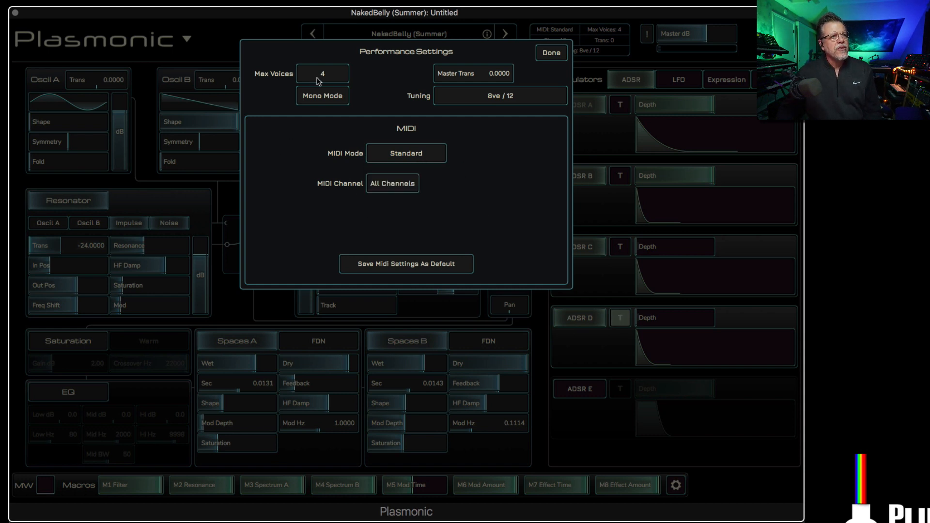
click(321, 78)
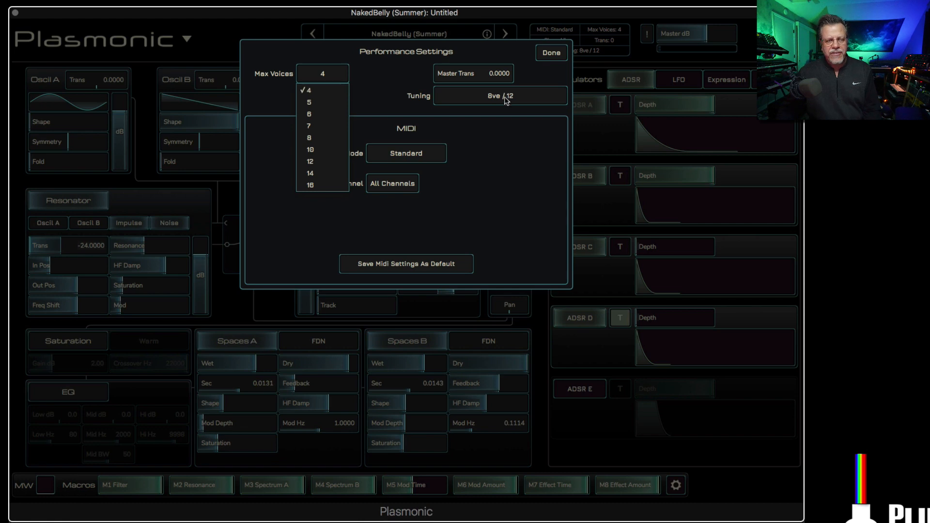
click(513, 164)
click(552, 53)
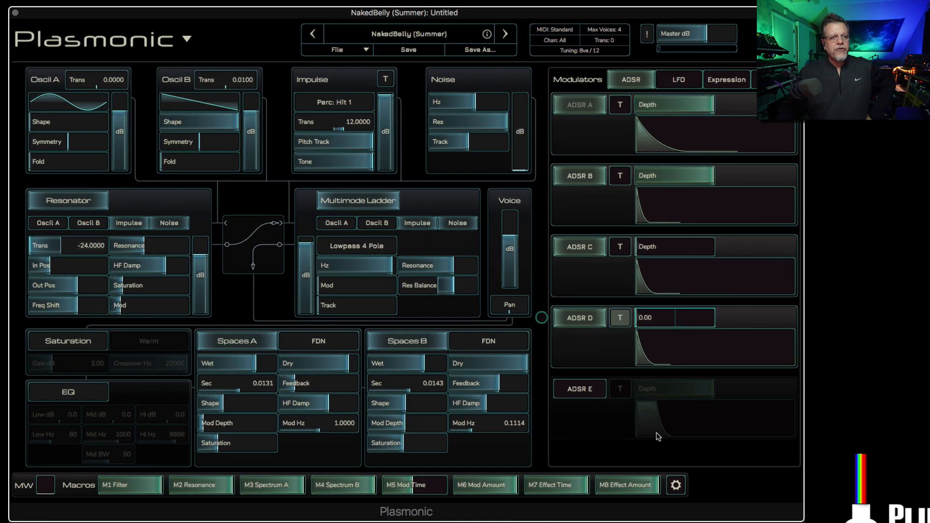
Step: Review the LFO, ADSR and Expression modulator settings
click(689, 85)
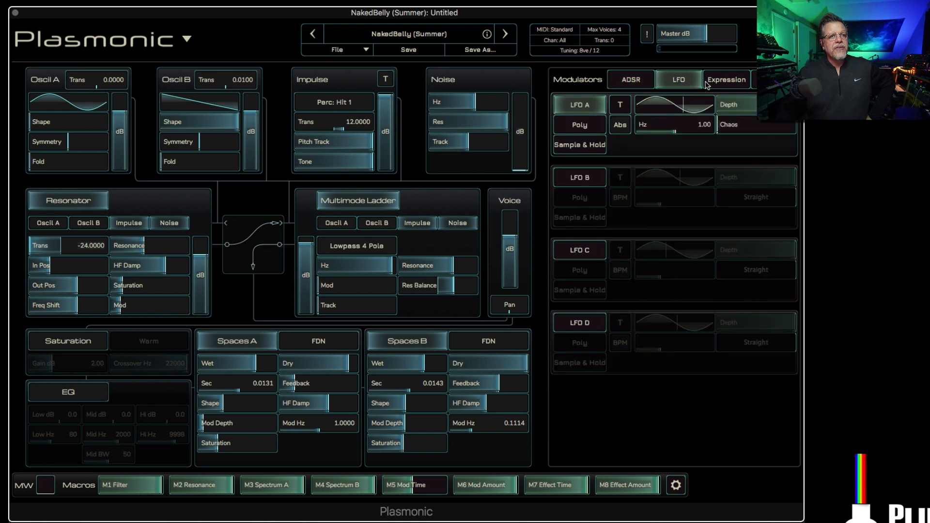
click(631, 80)
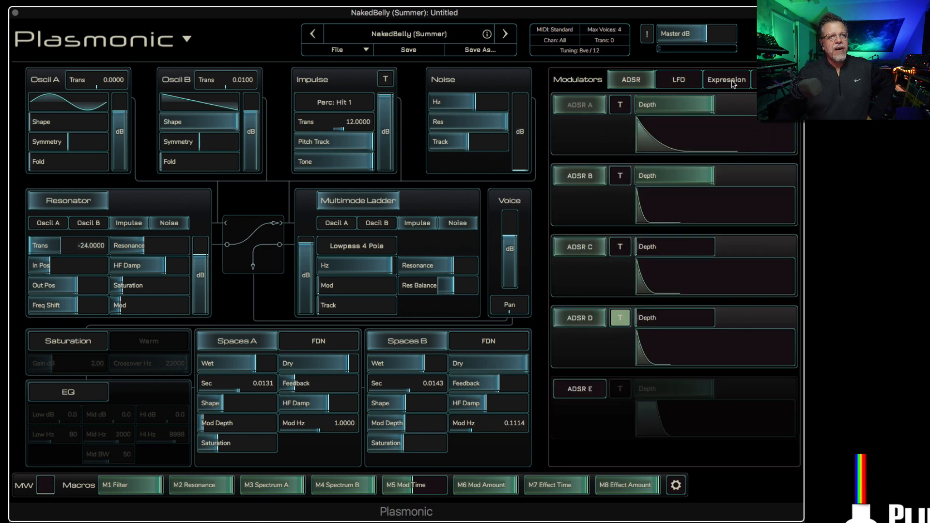
mouse_move(708, 137)
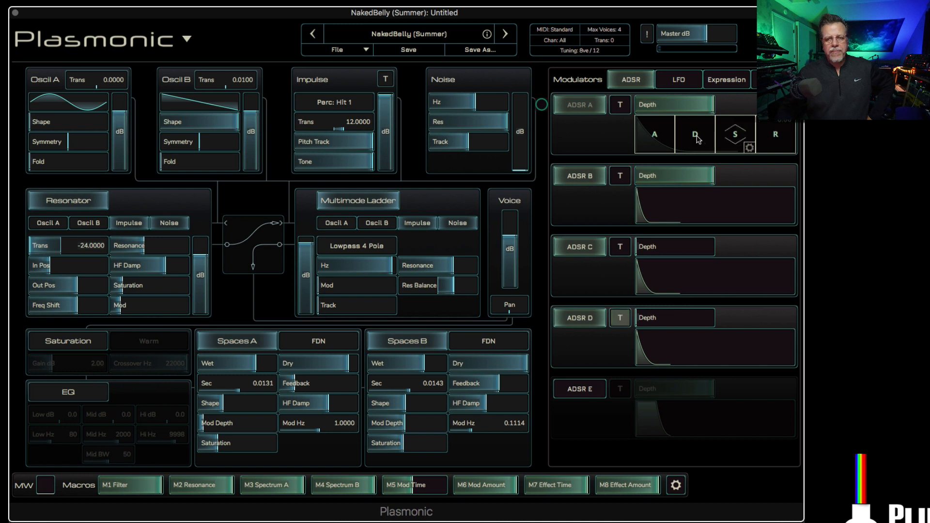
click(731, 82)
mouse_move(628, 265)
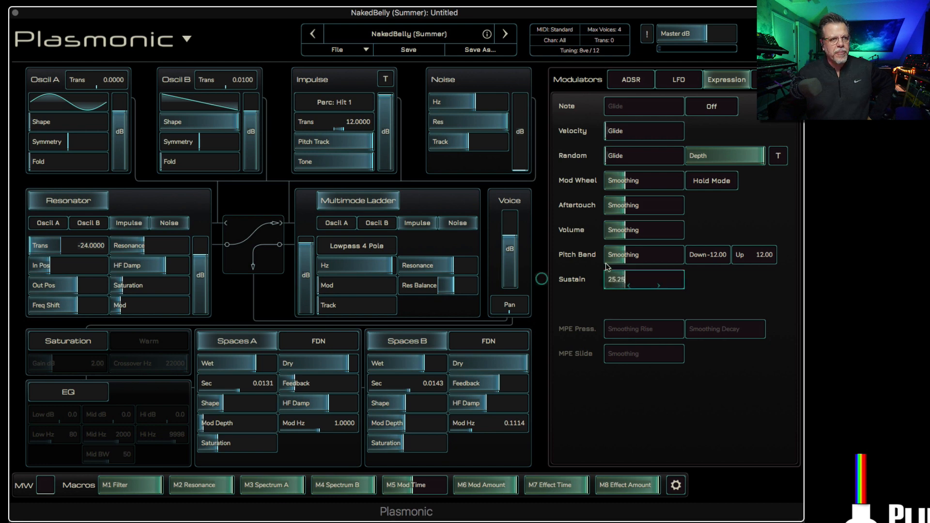
Step: Set the MIDI mode to MPE in the Performance Settings
click(572, 36)
click(417, 157)
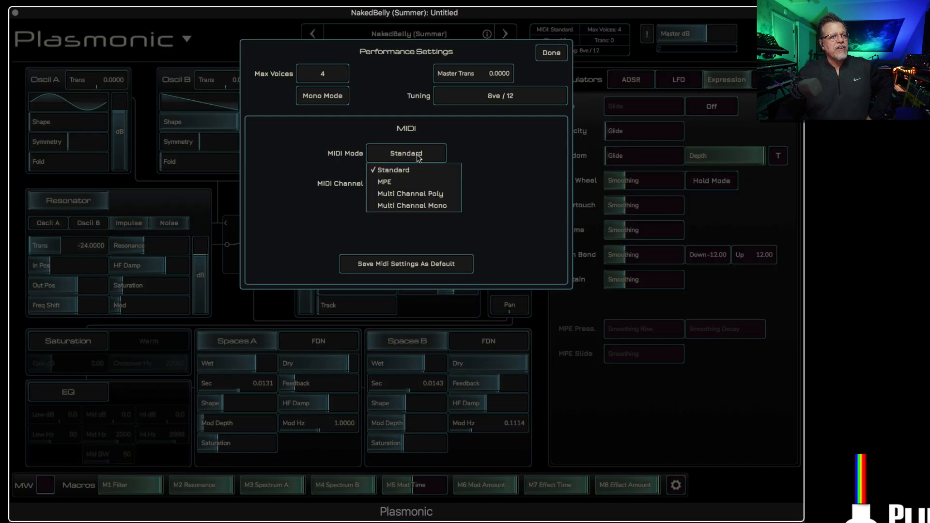
click(427, 182)
click(550, 53)
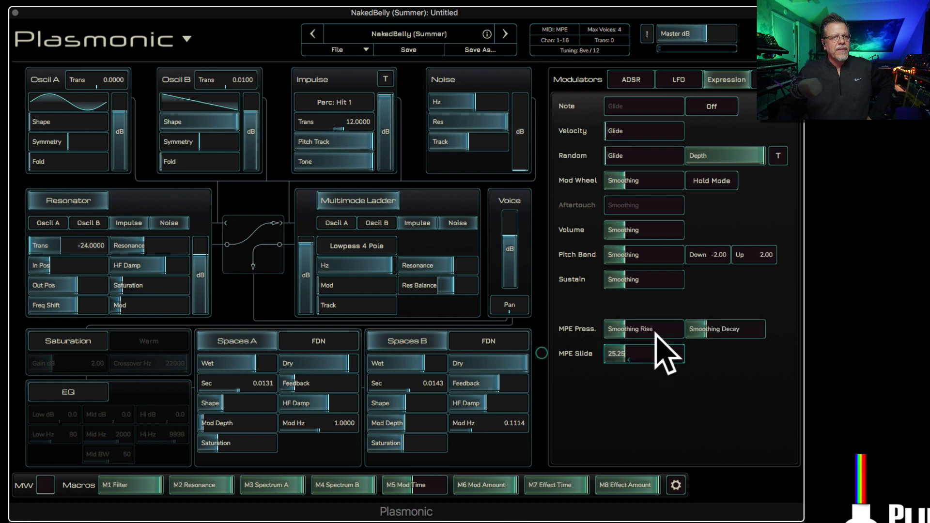
Step: Return the MIDI mode to Standard in the Performance Settings
click(547, 49)
click(418, 154)
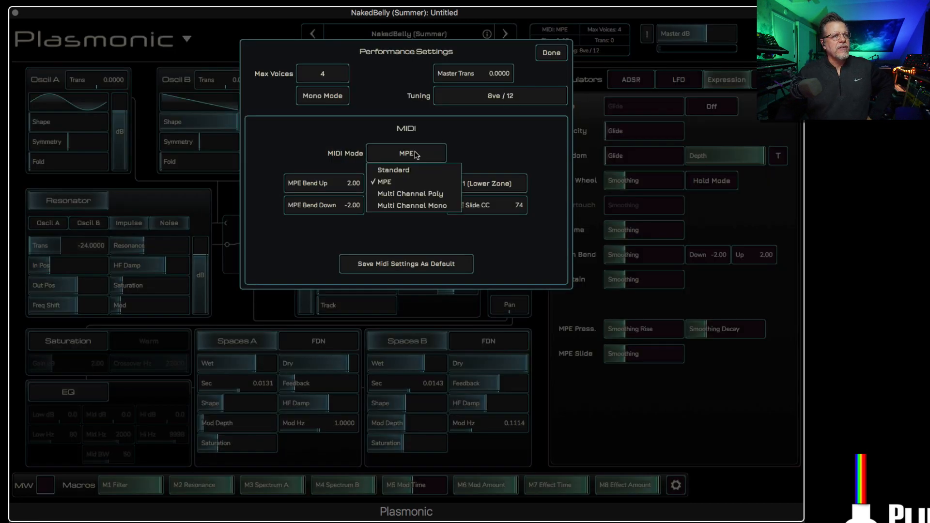
click(416, 168)
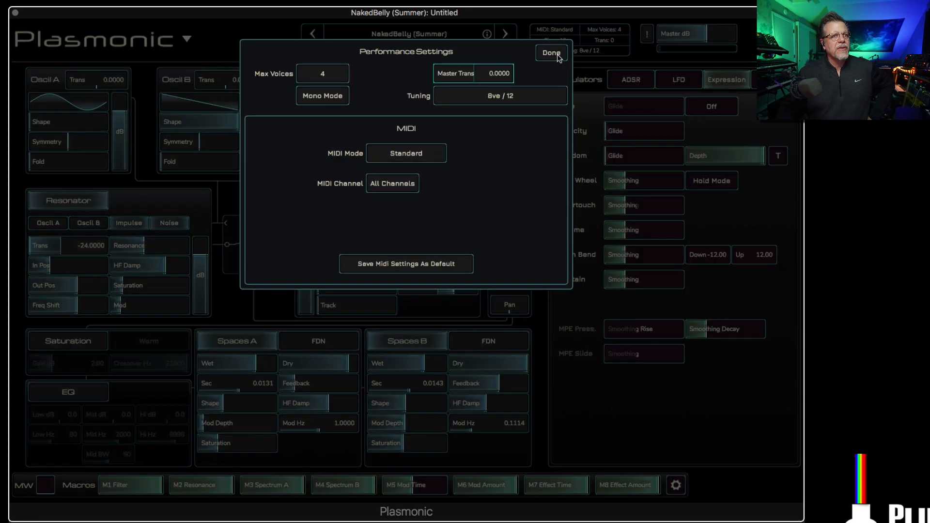
click(559, 56)
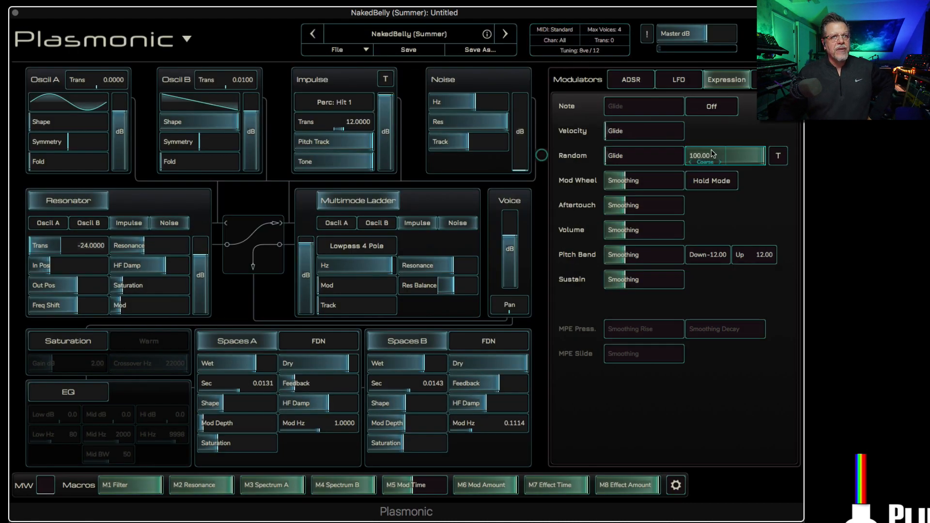
Step: Switch the Pulse A trigger modulator from BPM to Absolute timing and set its time to 0.1575 seconds
click(774, 80)
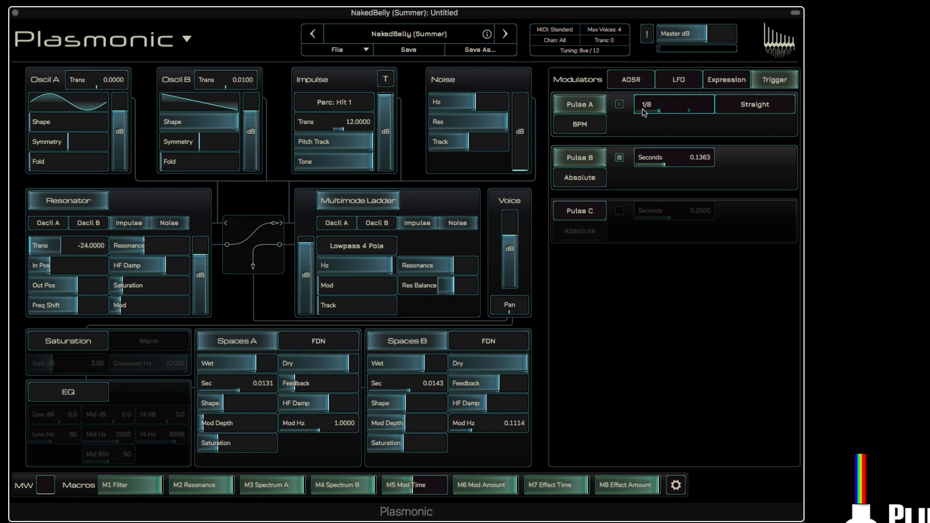
drag(666, 106, 711, 106)
click(579, 127)
click(580, 140)
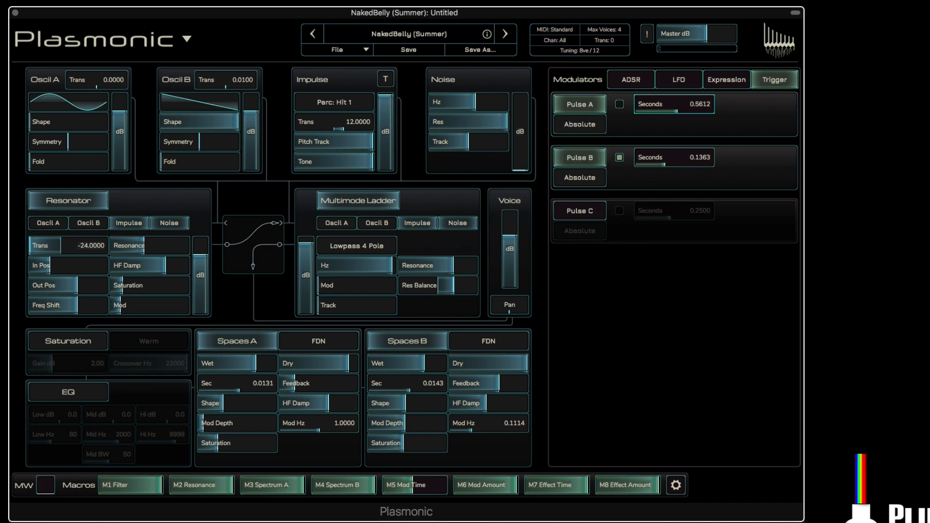
drag(701, 105, 665, 105)
Step: Load the "After the Rain" factory preset from the Atmospheric and FX category
click(405, 36)
click(206, 117)
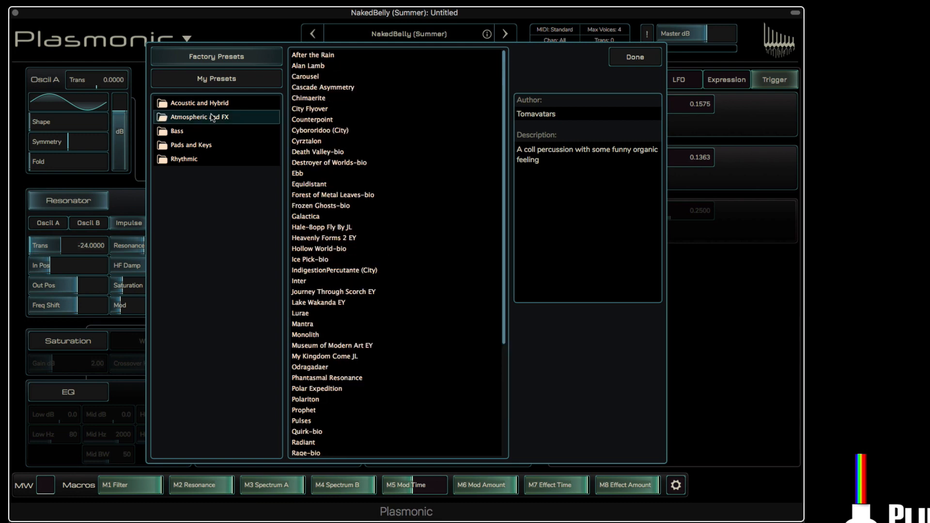
click(318, 56)
click(635, 57)
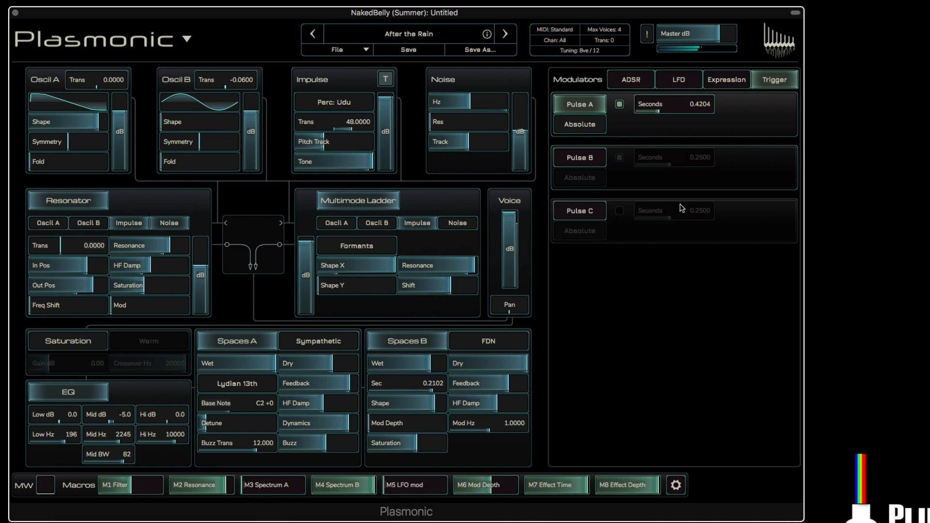
Step: Set the Random modulation of Pulse A's time to 81.5% in Bipolar mode
click(649, 103)
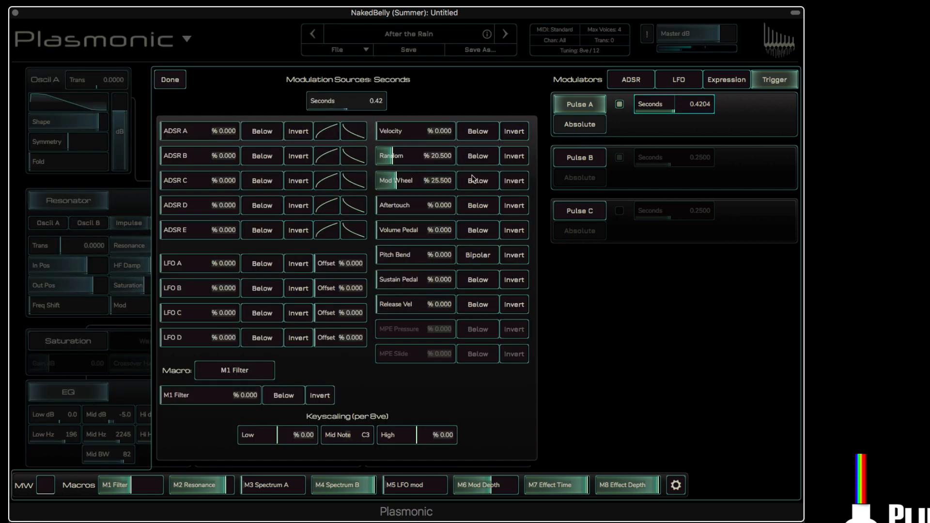
drag(393, 157, 447, 157)
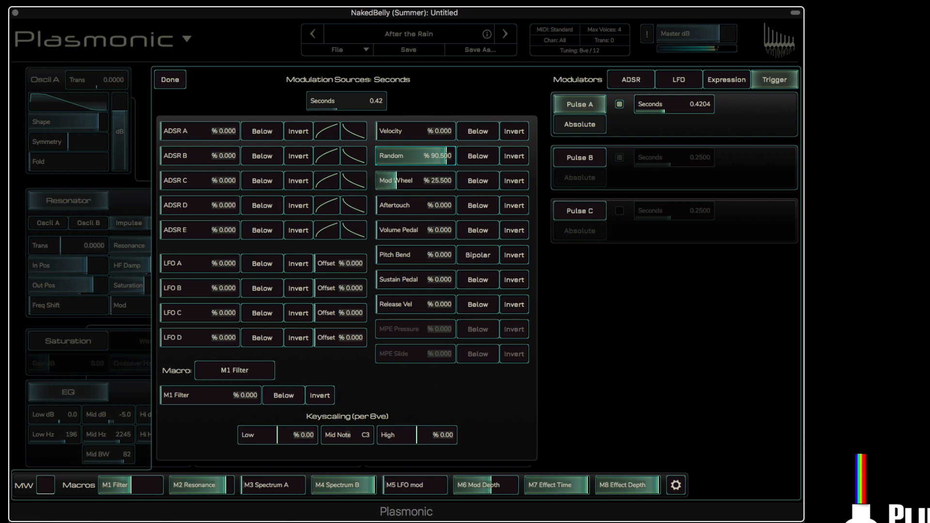
drag(445, 157, 419, 157)
click(466, 162)
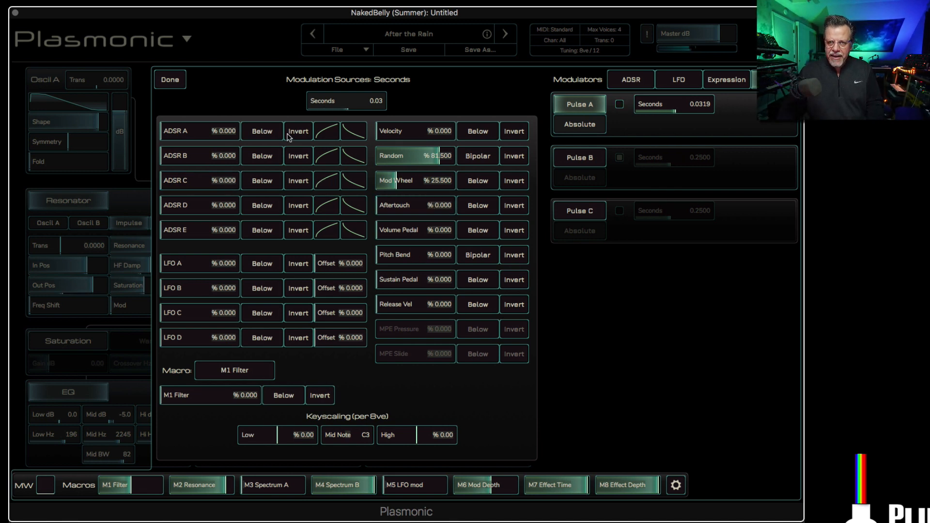
click(170, 79)
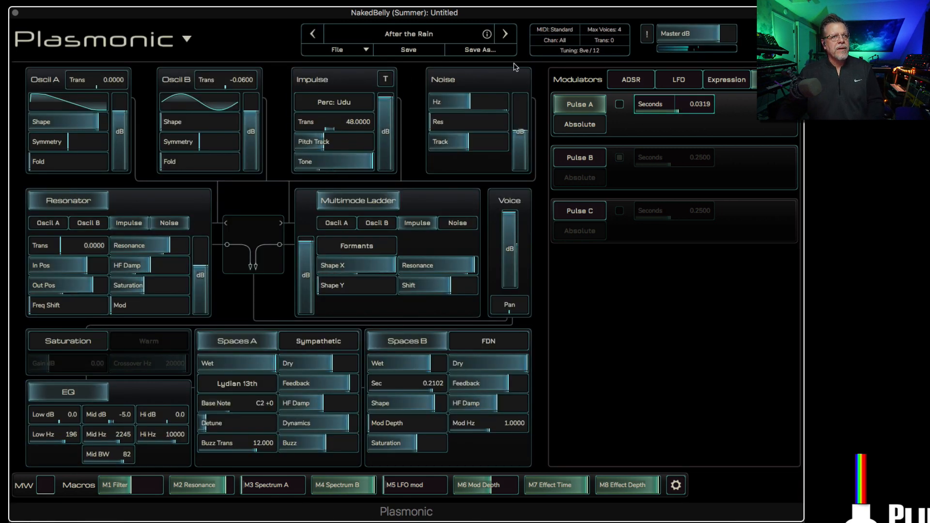
Step: Initialize the preset and lower the resonator's resonance to about 37.38
click(337, 49)
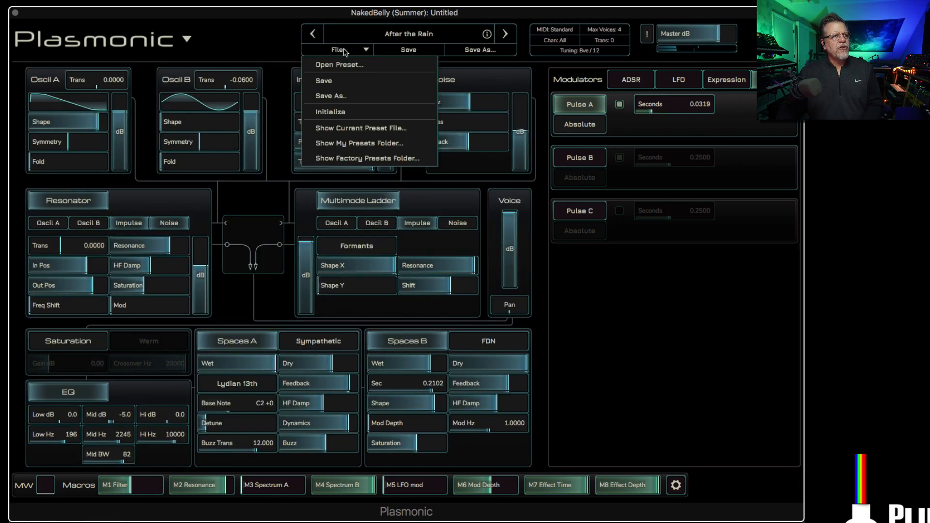
click(344, 111)
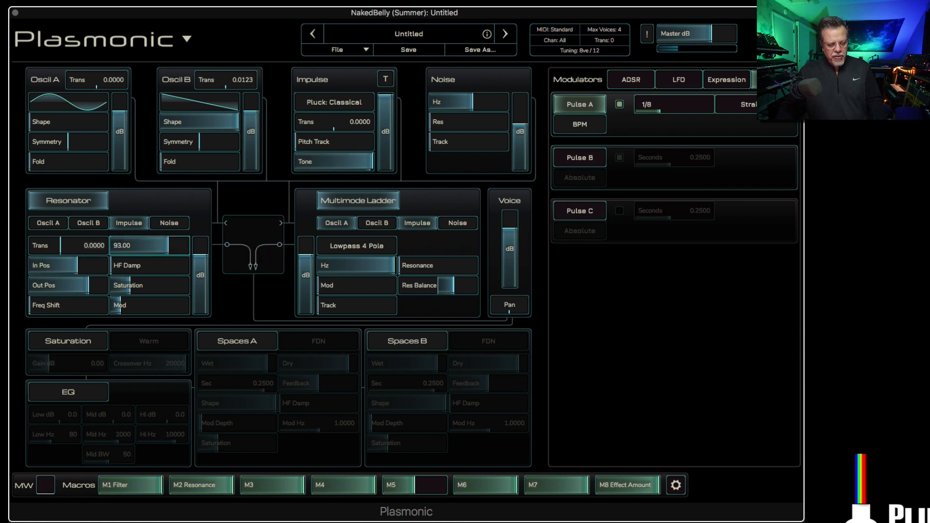
drag(168, 246, 133, 246)
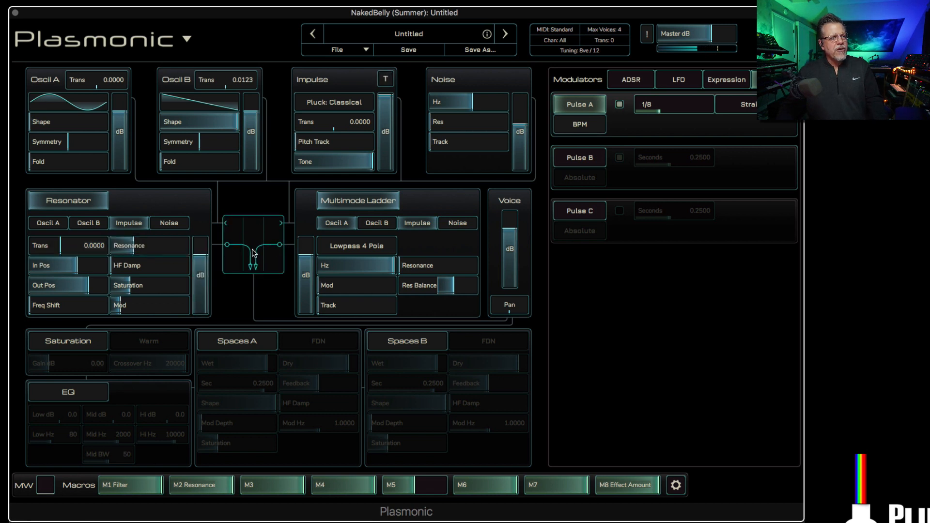
Step: Route the resonator's output into the multimode ladder filter and lower the ladder's cutoff frequency
click(235, 255)
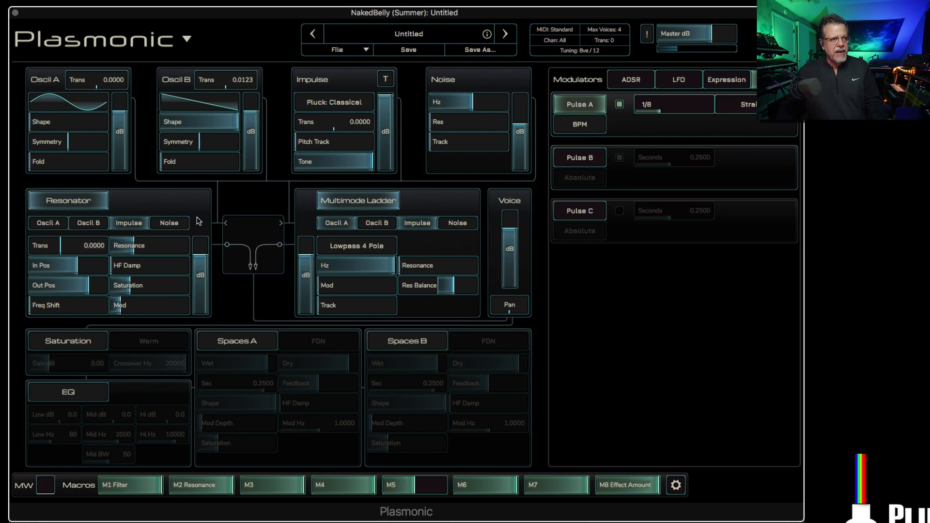
click(275, 241)
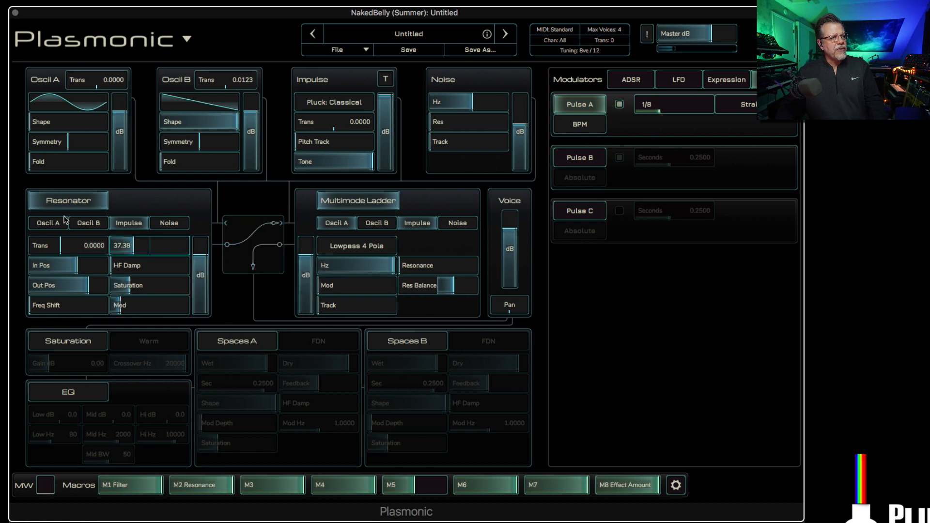
drag(341, 262, 300, 262)
Step: For modulating the ladder's cutoff, enable the ADSR B envelope and give it an instant attack and a short decay
right_click(331, 267)
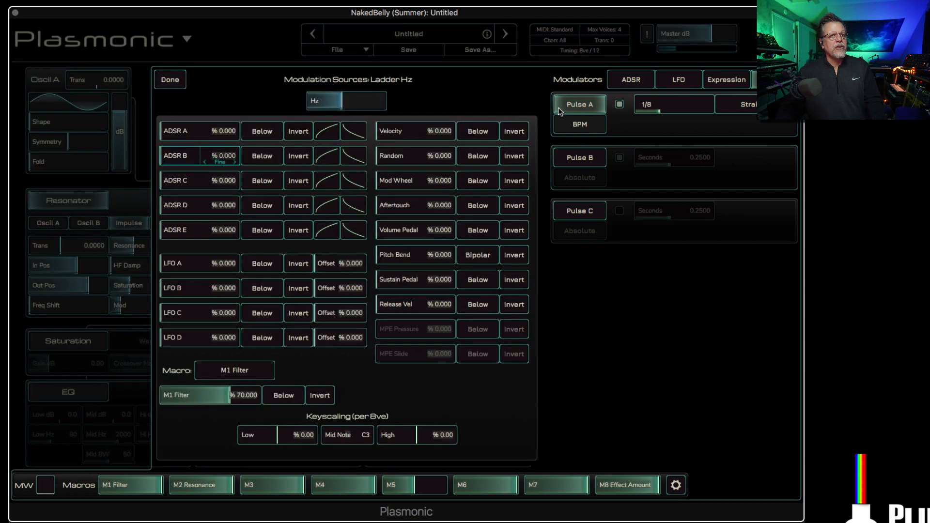
click(631, 81)
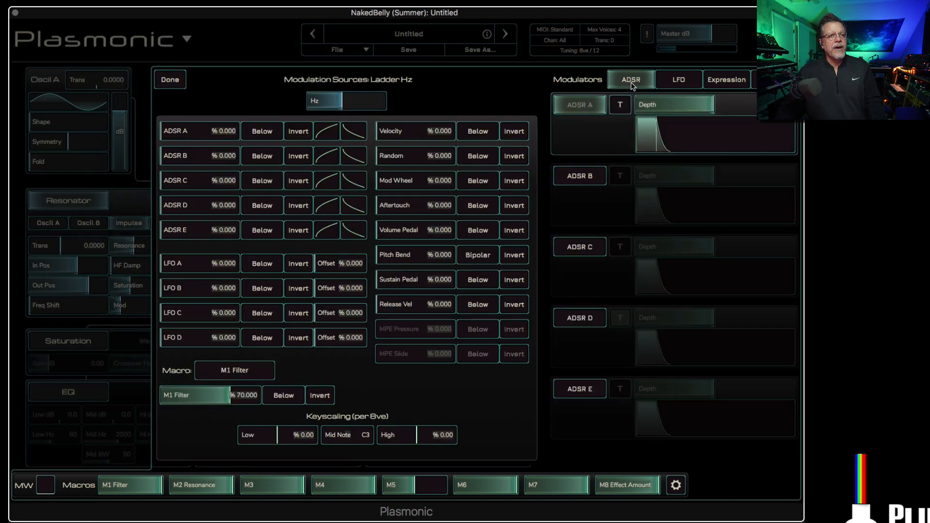
click(581, 178)
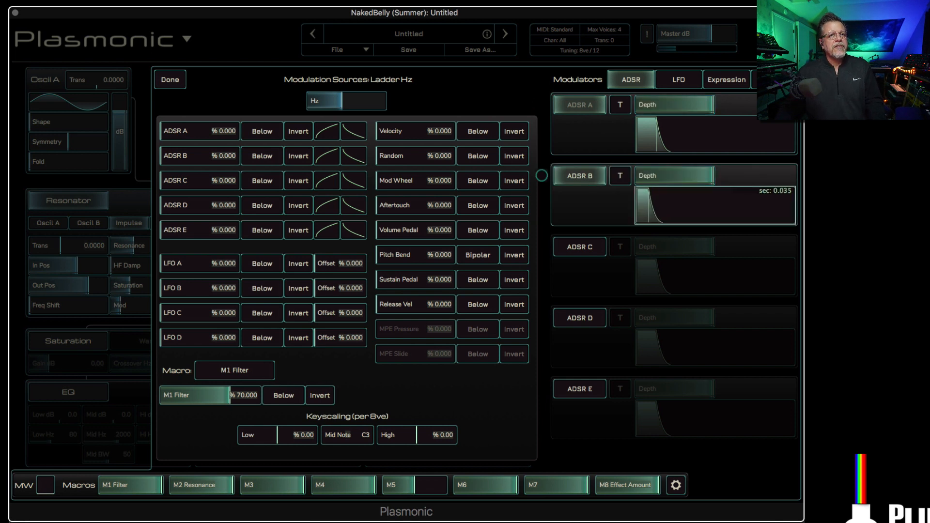
drag(679, 211, 677, 211)
drag(749, 216, 746, 217)
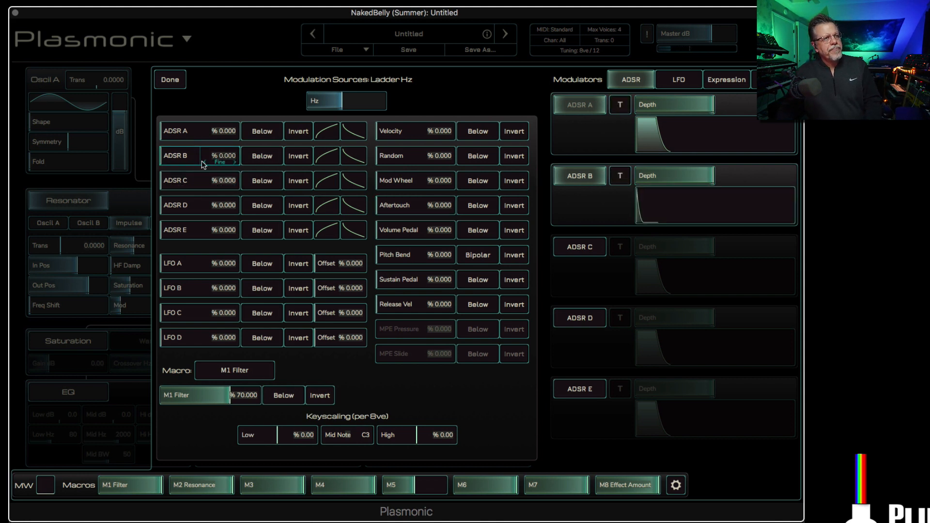
Step: Apply ADSR B to the ladder's cutoff in Above mode with a depth of 53%
click(268, 163)
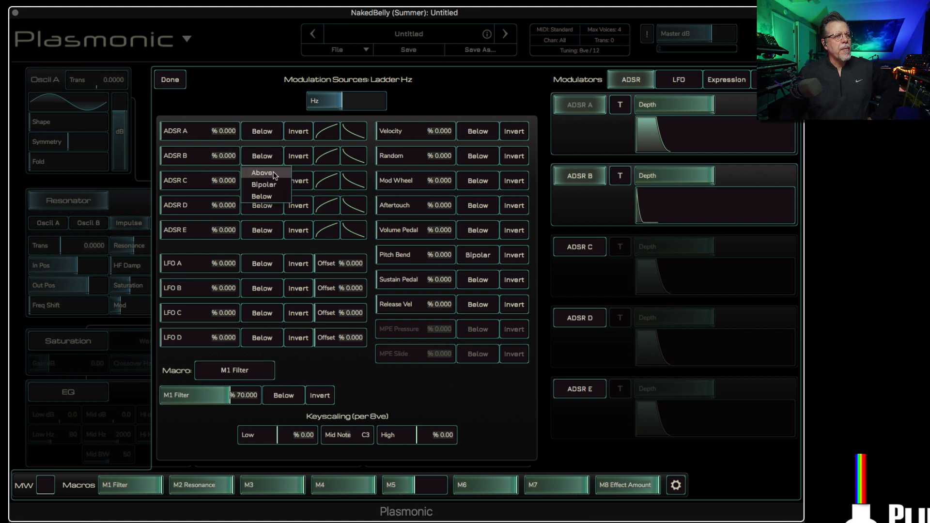
click(274, 175)
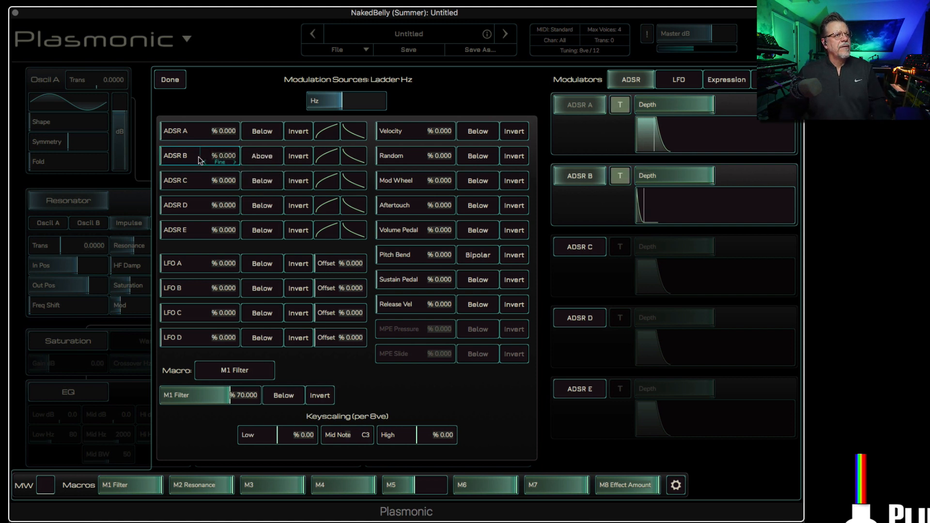
drag(200, 158, 242, 159)
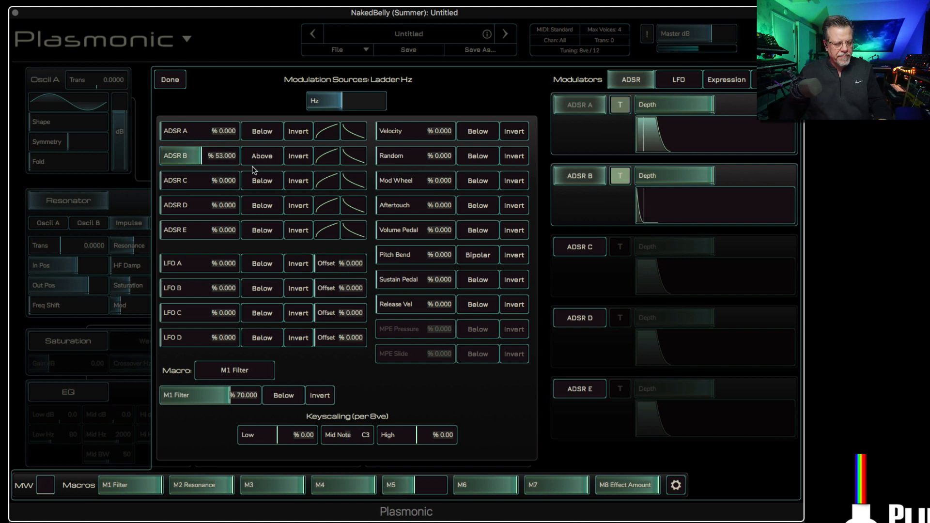
Step: Lengthen ADSR B's attack and decay, bend its two modulation response curves, and close the ladder cutoff's modulation sources
mouse_move(654, 202)
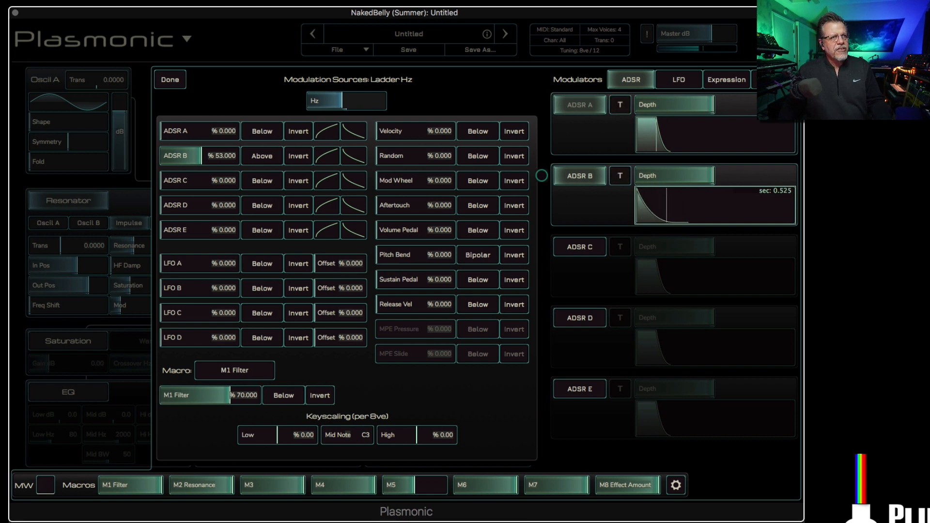
click(354, 159)
click(359, 160)
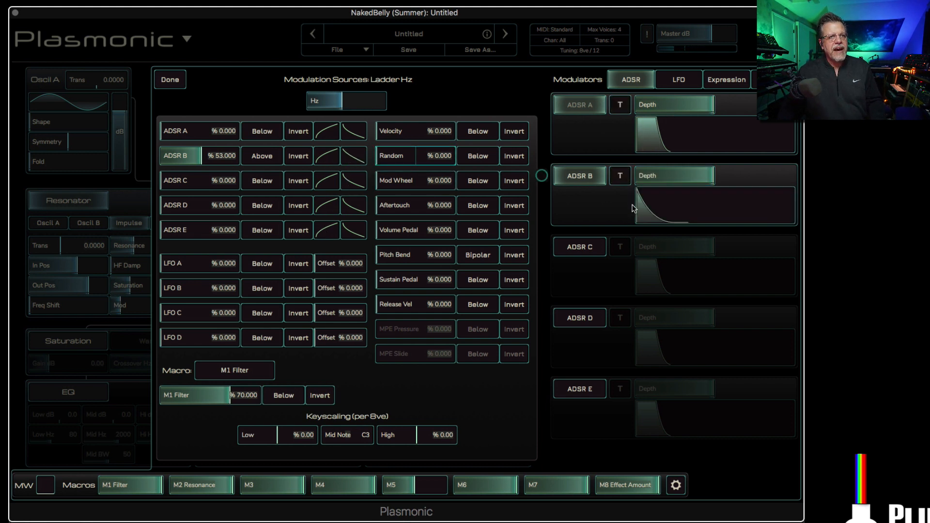
mouse_move(655, 207)
mouse_move(655, 207)
mouse_down()
mouse_move(676, 207)
mouse_move(664, 207)
mouse_up()
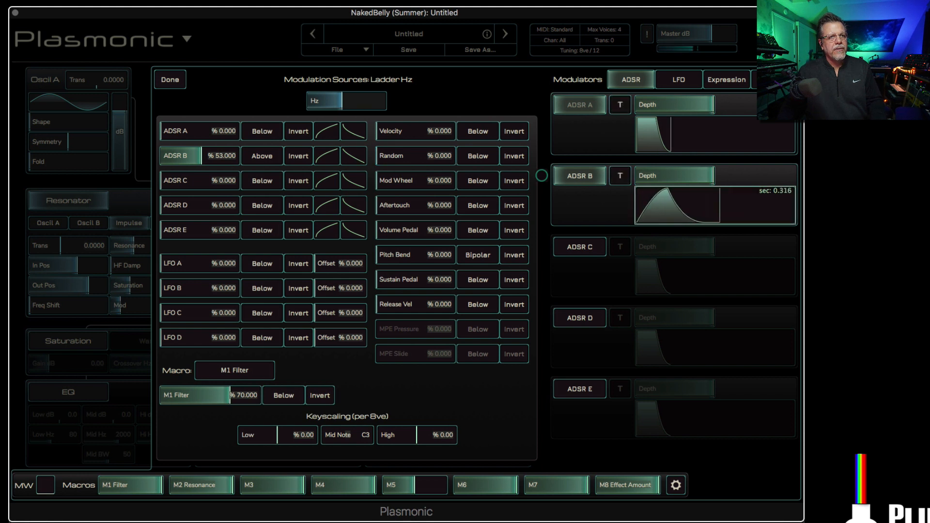
drag(326, 156, 319, 129)
drag(365, 165, 347, 182)
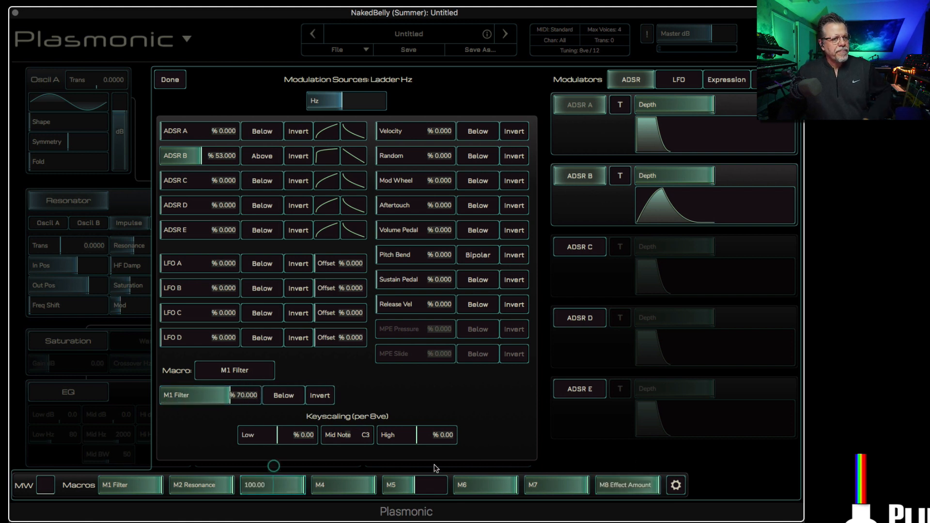
click(170, 78)
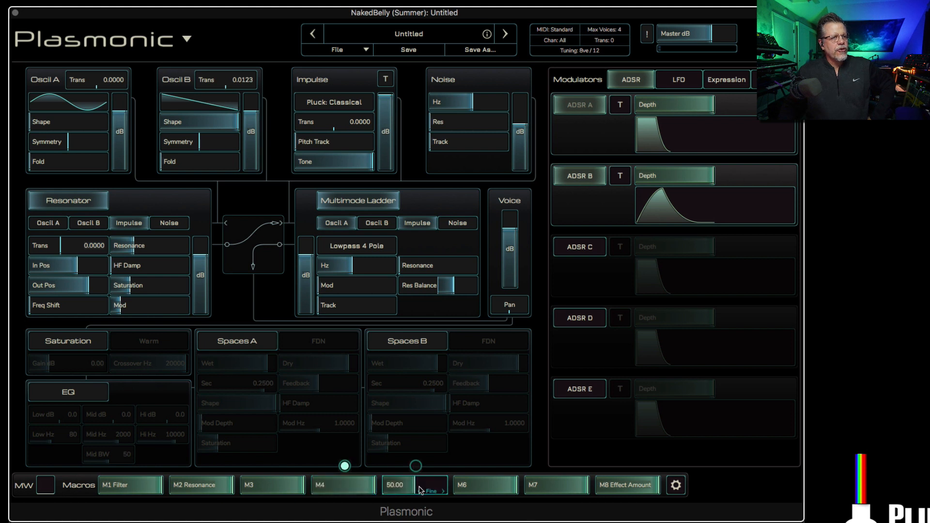
Step: Try to assign the M5 macro to the Noise level
drag(419, 474, 520, 131)
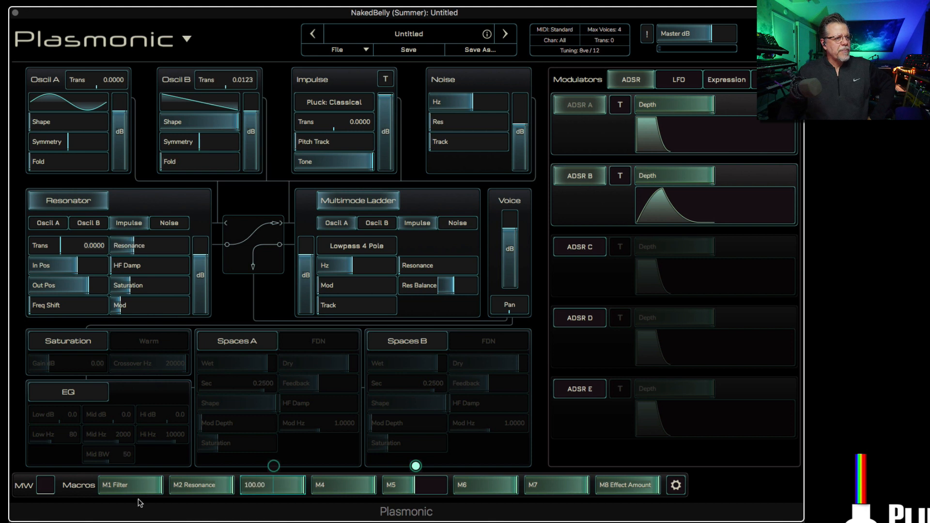
click(131, 466)
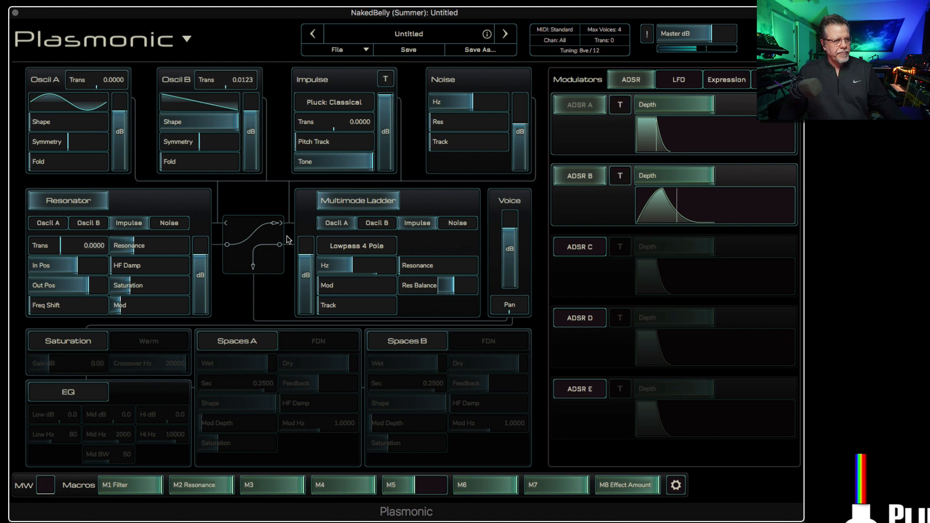
Step: Enable Saturation in Krytron mode and raise its gain to about 30.5 dB
click(68, 346)
drag(43, 364, 68, 364)
click(143, 344)
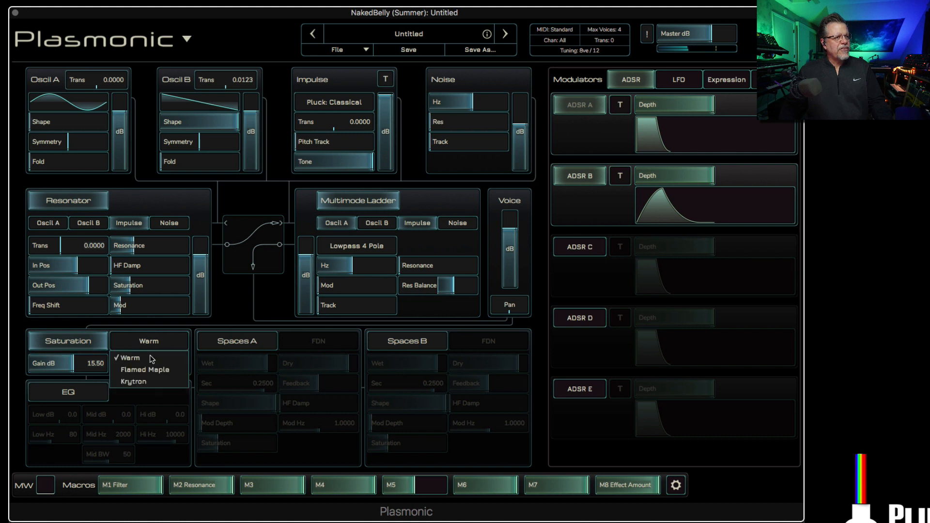
click(148, 382)
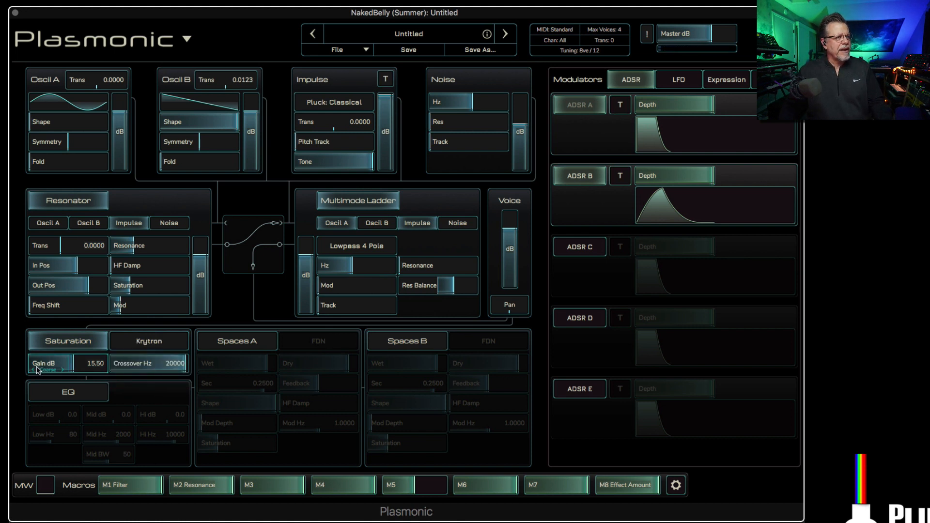
drag(38, 368, 63, 367)
Step: Raise the resonator's resonance and set its frequency shift to 65
drag(118, 249, 167, 248)
drag(31, 306, 83, 306)
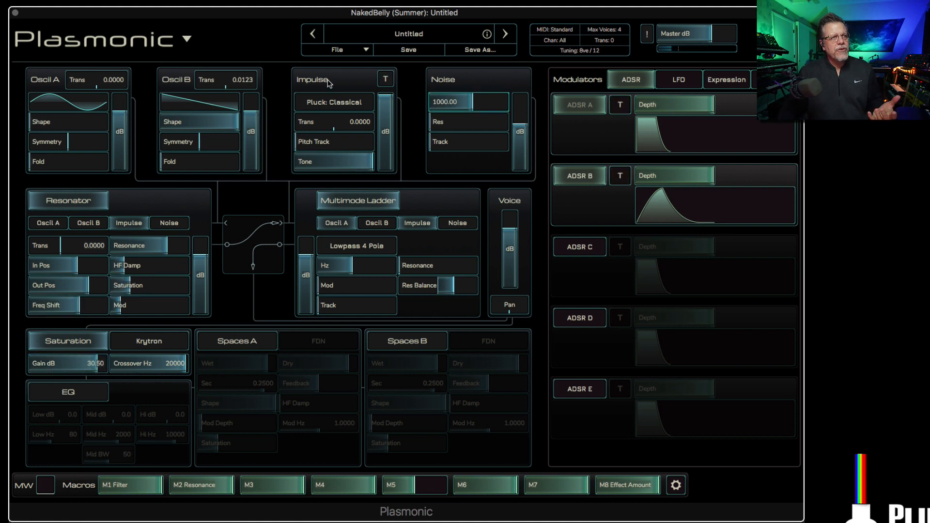
Step: Feed Noise instead of Impulse into the resonator with higher Noise Hz and Res at 68.5, and cut the saturation gain to -12 dB
click(169, 224)
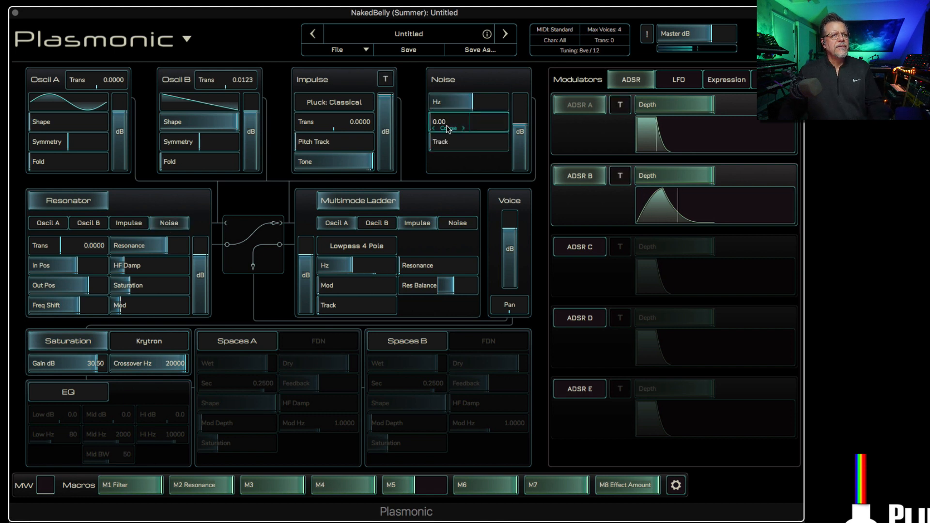
drag(447, 126, 499, 104)
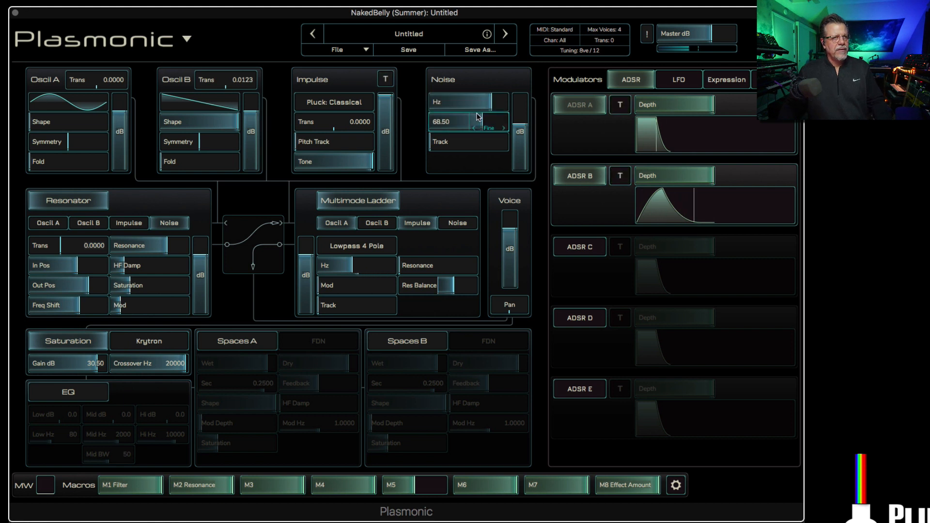
drag(54, 369, 29, 368)
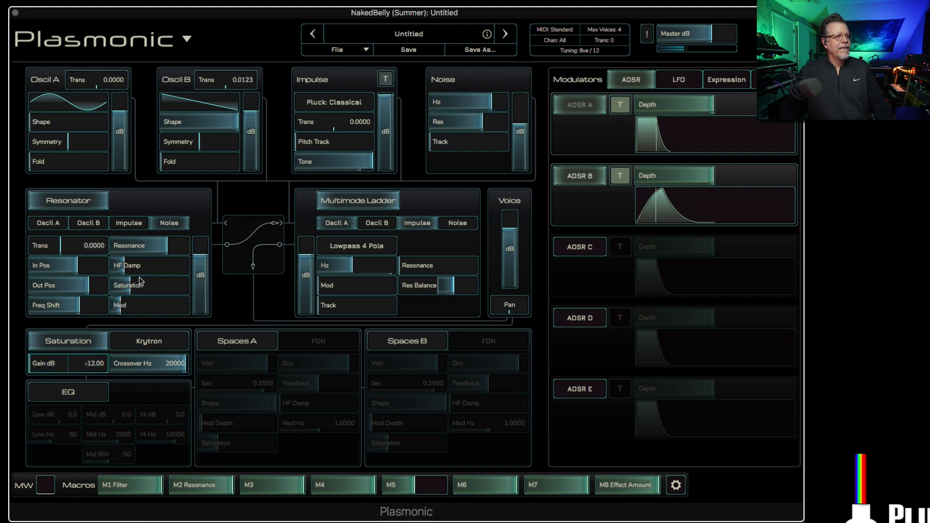
Step: Reshape the resonator with maximum resonance, more saturation, a lower frequency shift and HF Damp at 64.5
drag(130, 269, 145, 246)
drag(127, 286, 155, 286)
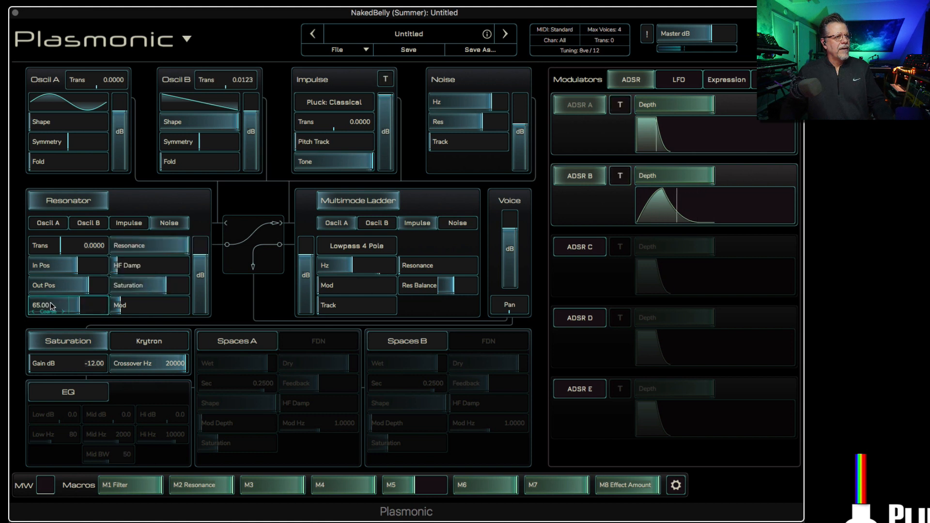
drag(53, 306, 29, 307)
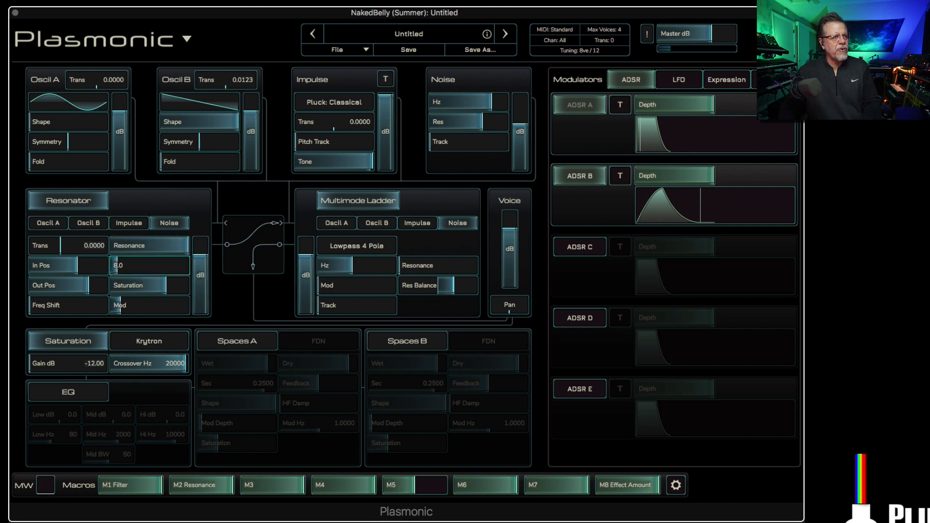
drag(116, 267, 181, 270)
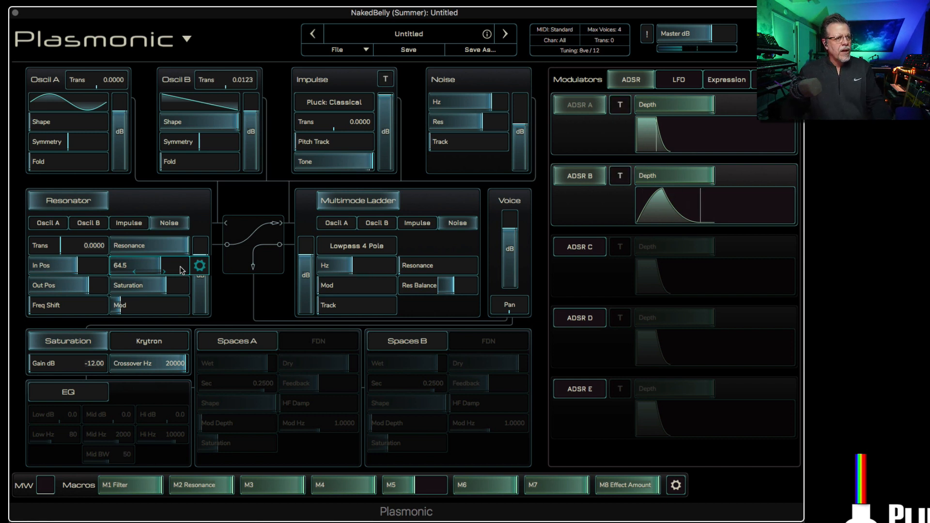
Step: Enable the EQ and boost its high band by 24 dB at about 4328 Hz
click(82, 395)
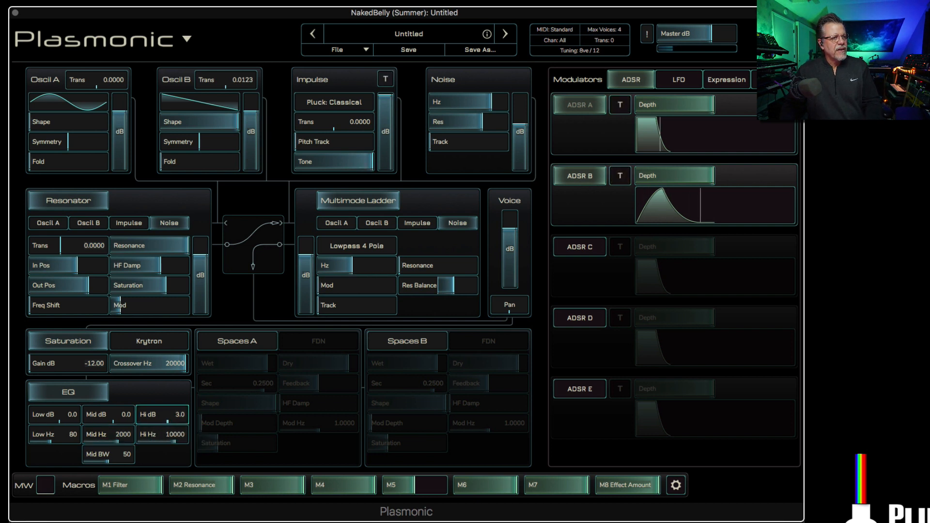
drag(167, 418, 179, 419)
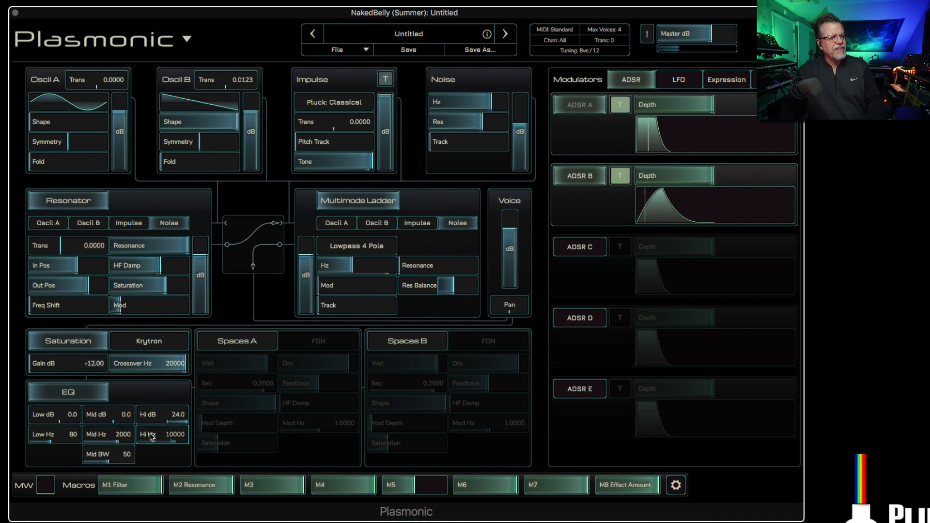
drag(151, 437, 137, 440)
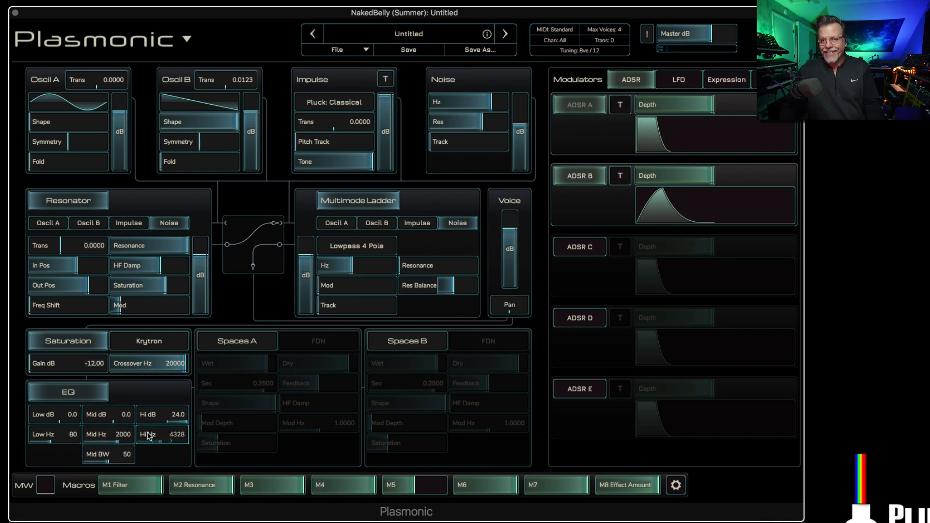
Step: Shape the EQ with Low at 254 Hz and 7 dB, Mid at 3775 Hz and 20 dB with bandwidth 5, and High at 3242 Hz
drag(155, 435, 150, 434)
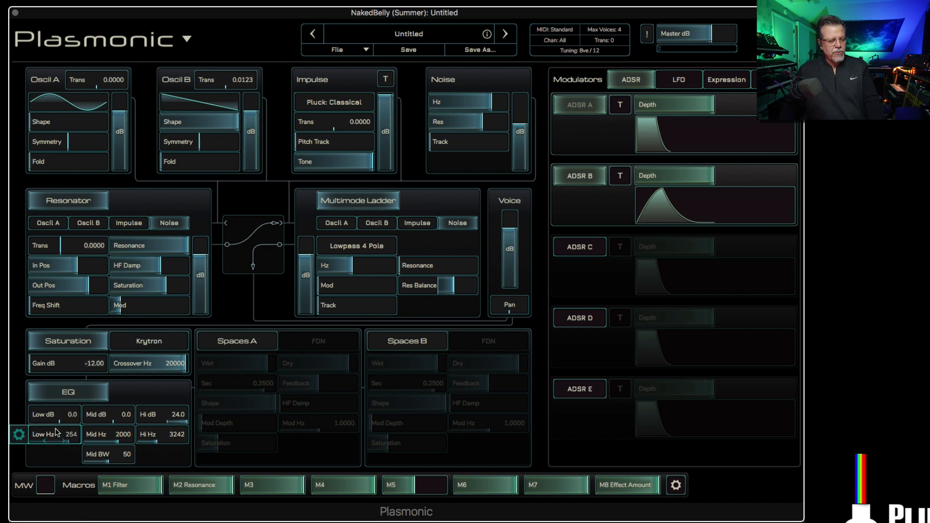
drag(56, 417, 29, 418)
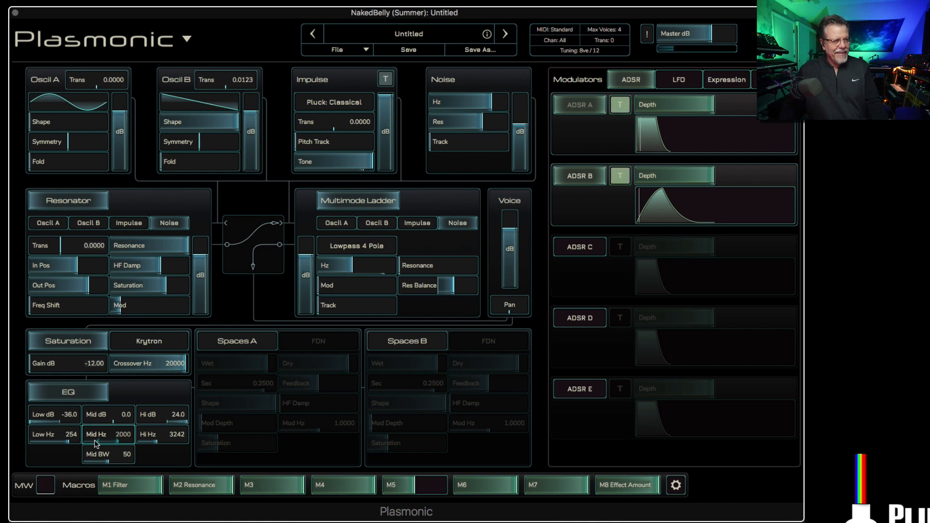
drag(45, 420, 115, 420)
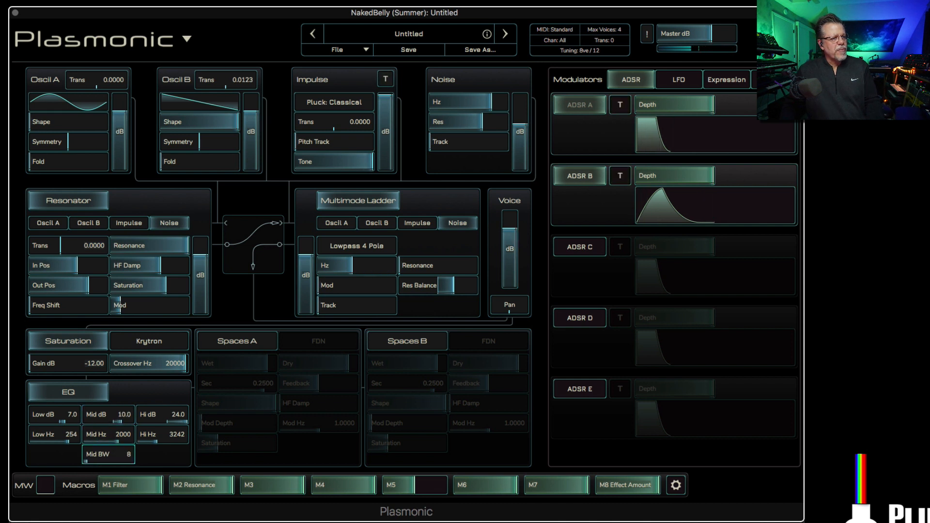
drag(87, 458, 120, 438)
Step: Try modulating the EQ's Mid Hz with LFO A at 48%
right_click(107, 438)
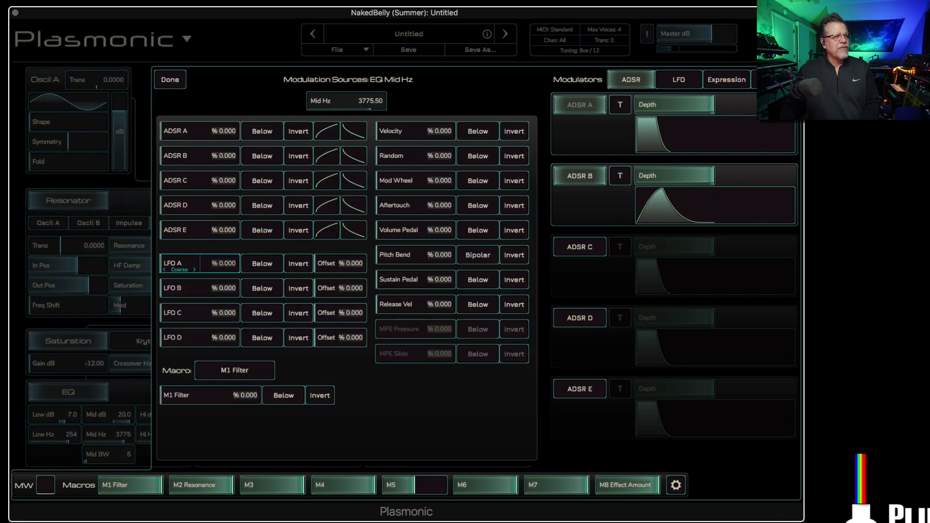
mouse_move(187, 263)
mouse_down()
mouse_move(209, 263)
mouse_move(198, 263)
mouse_up()
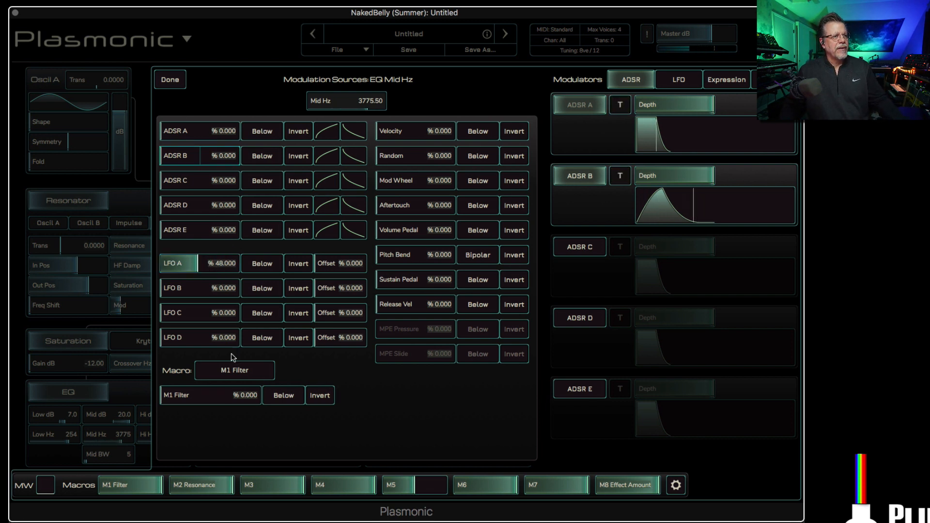
double_click(180, 264)
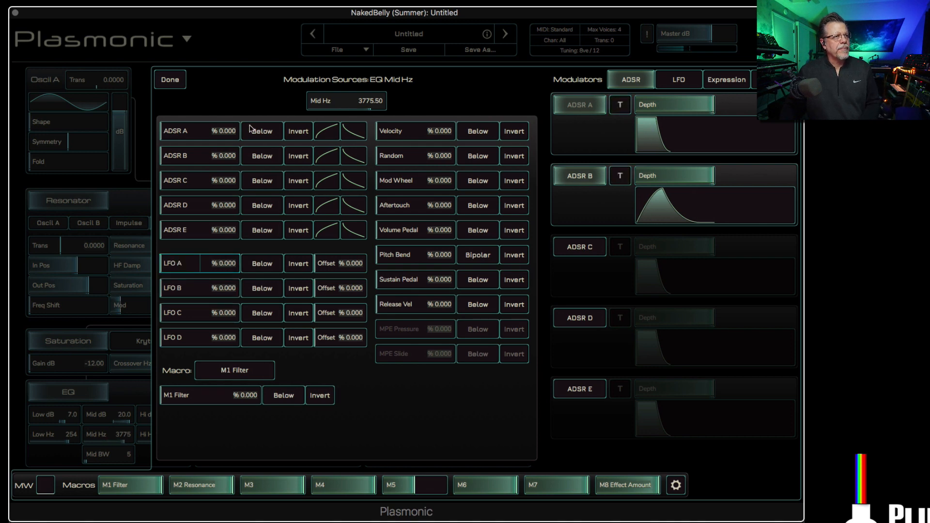
click(166, 81)
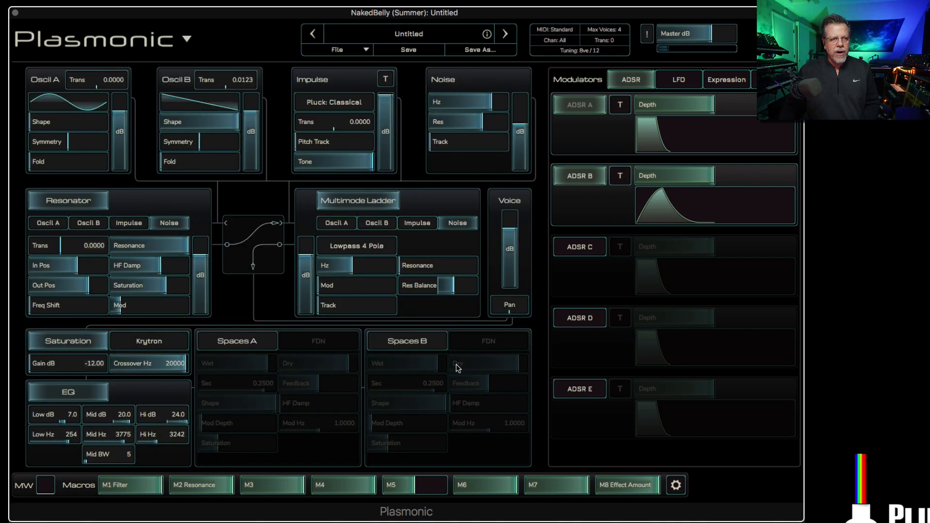
Step: Enable Spaces A with a time of 1 second and raise its feedback, modulation depth and saturation
click(248, 344)
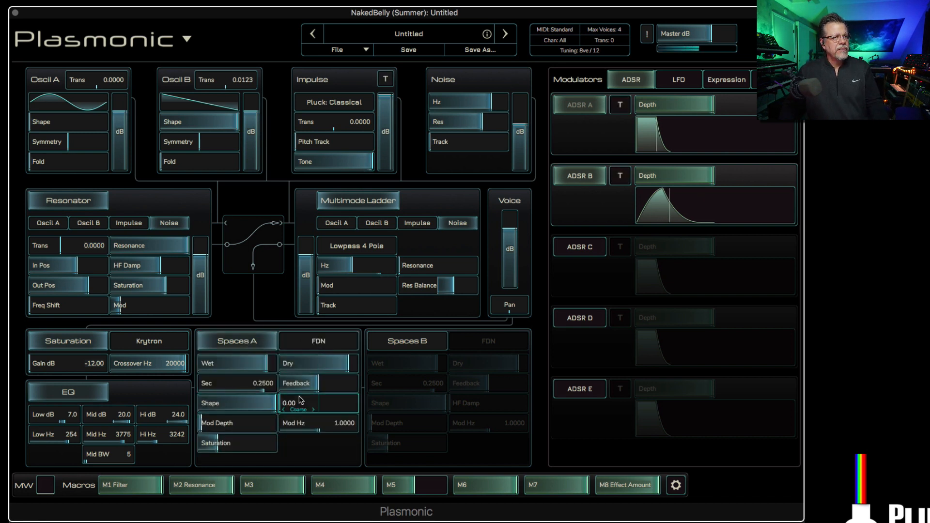
drag(300, 388, 319, 388)
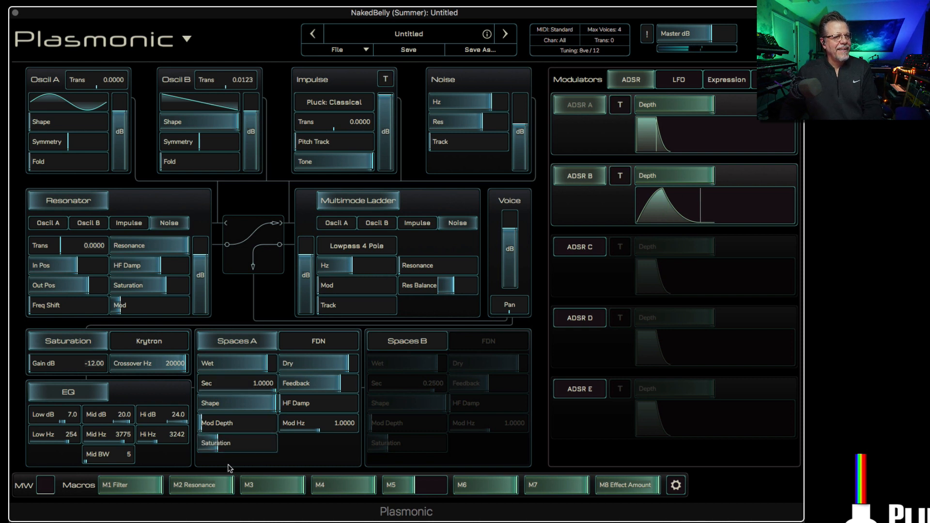
drag(215, 423, 250, 423)
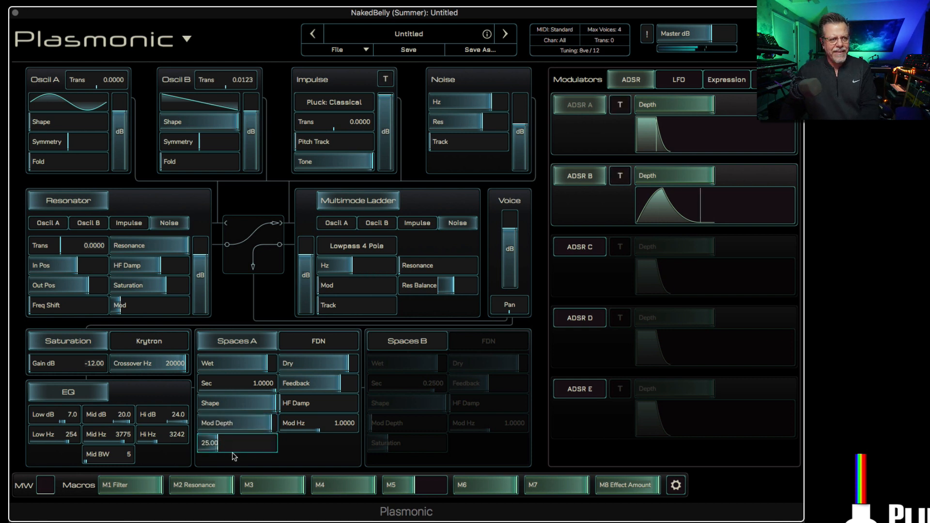
drag(218, 443, 251, 443)
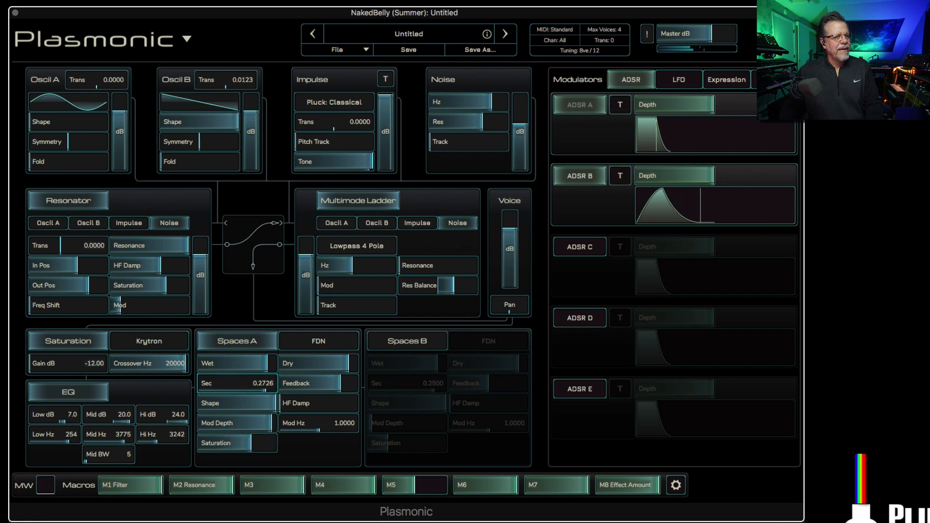
Step: Shorten the Spaces A time to 0.1180 seconds, lower its modulation depth and set its feedback to 76.5
drag(201, 389, 200, 389)
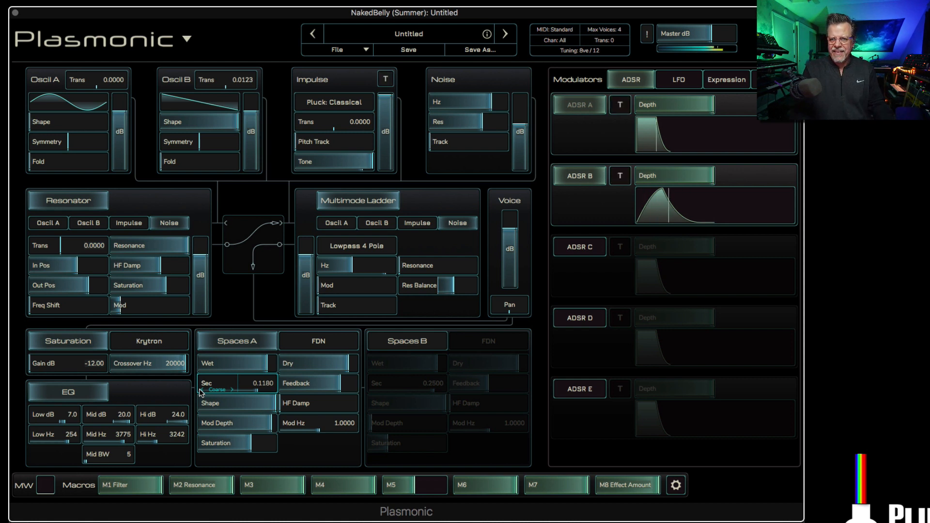
drag(286, 387, 253, 386)
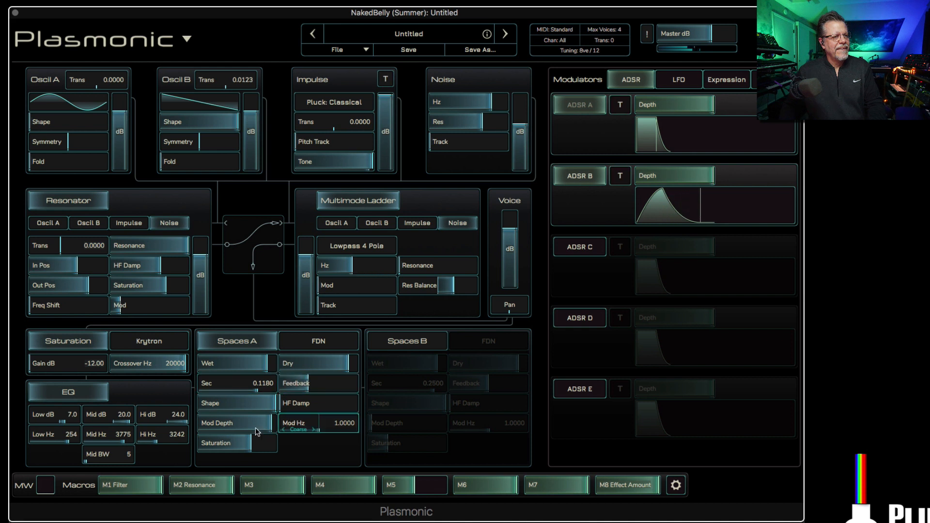
drag(267, 423, 208, 423)
drag(290, 383, 332, 393)
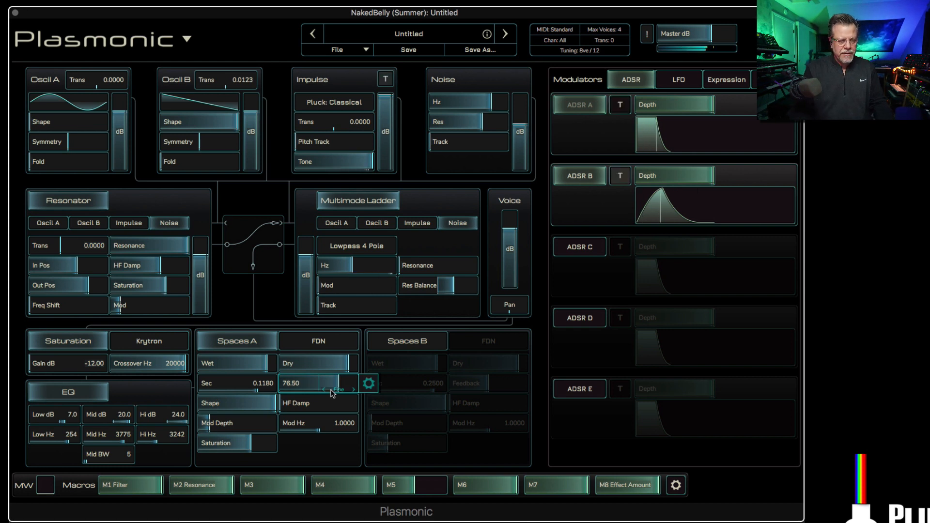
Step: Switch off Spaces A and enable Spaces B in Sympathetic mode
click(250, 347)
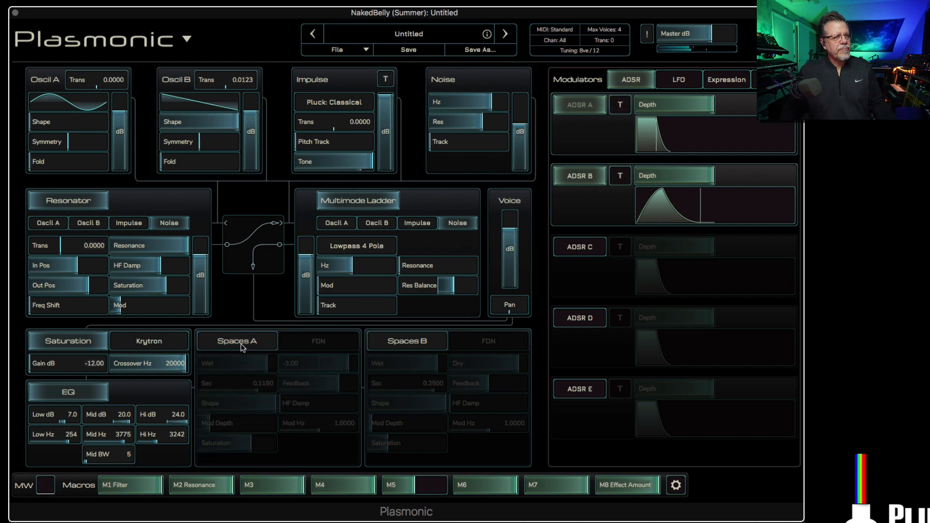
click(411, 344)
click(475, 345)
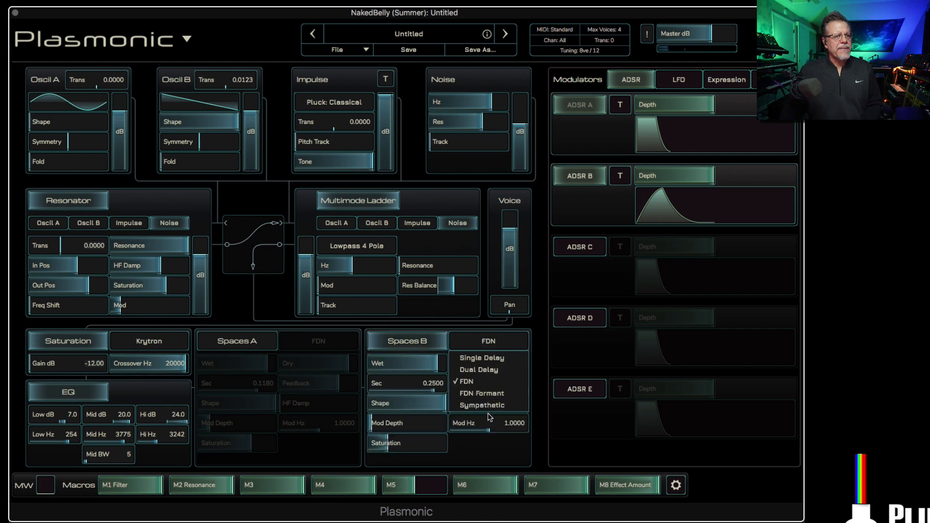
click(489, 407)
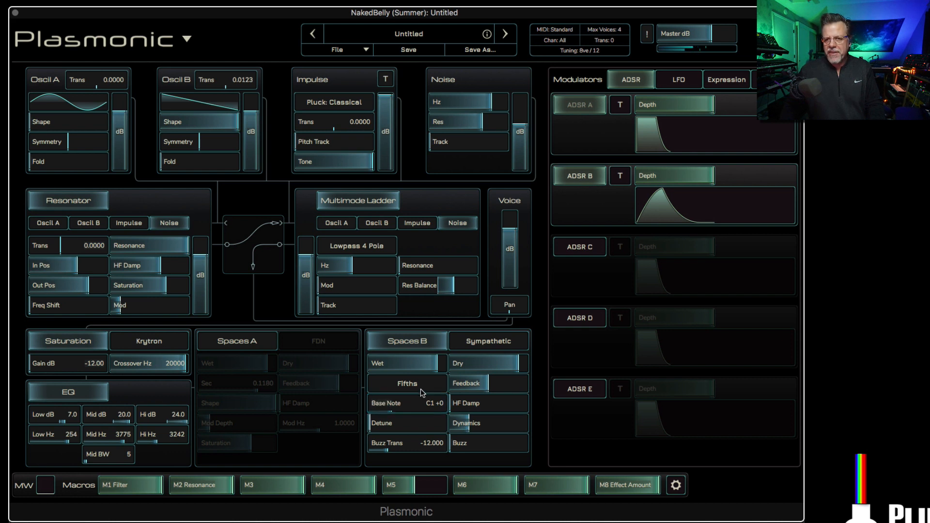
Step: Tune Spaces B to Fifth Stack with feedback at 74 and the base note at D1
click(395, 386)
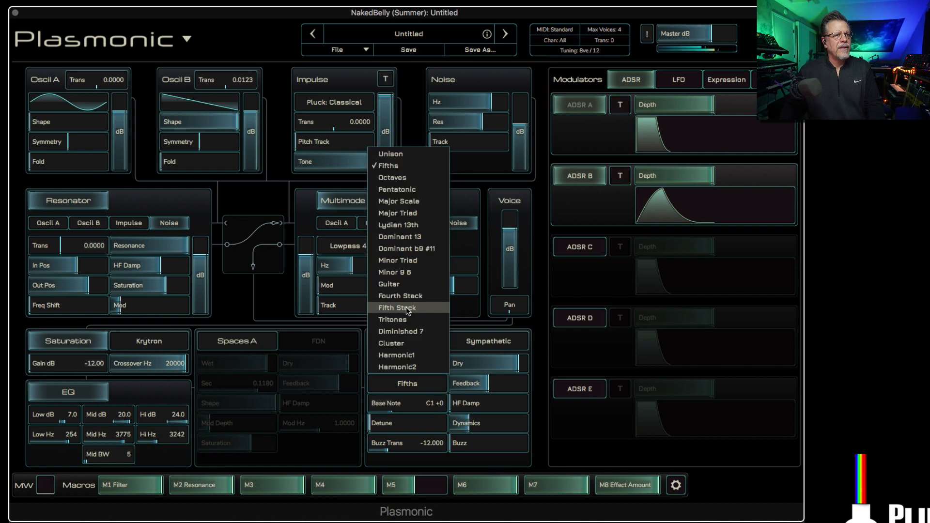
click(407, 357)
mouse_move(458, 388)
mouse_down()
mouse_move(489, 388)
mouse_move(476, 388)
mouse_up()
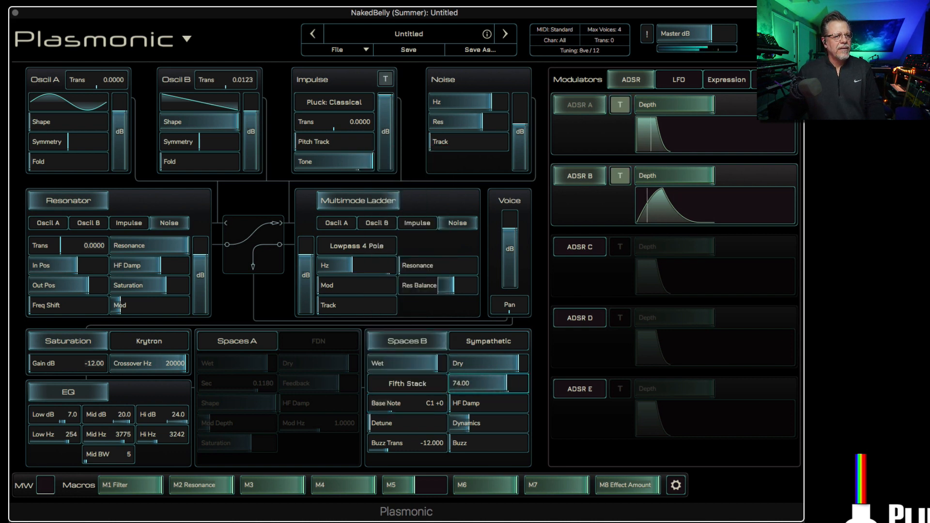
mouse_move(411, 403)
mouse_down()
mouse_move(440, 403)
mouse_move(397, 402)
mouse_up()
Step: Modulate the Spaces B base note with LFO B at Trans 115, running LFO B at an absolute rate of 0.01 Hz
right_click(401, 403)
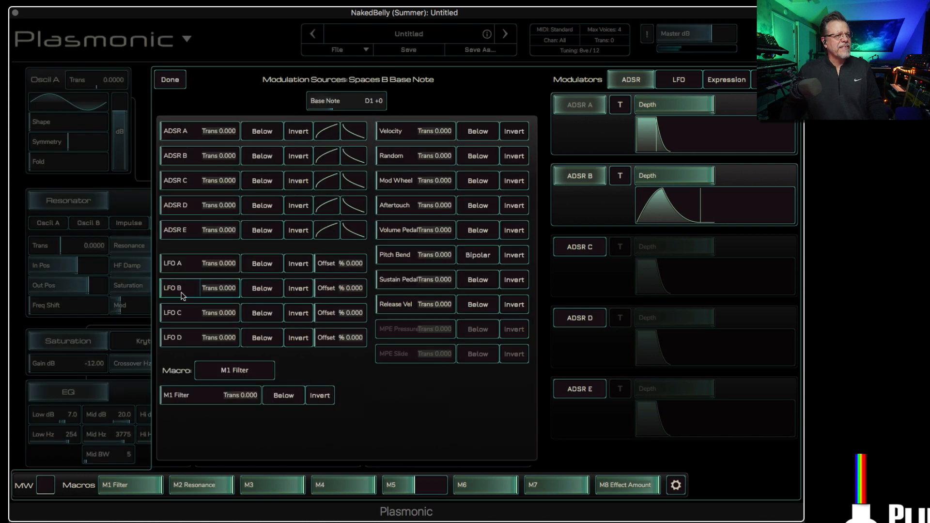
drag(176, 289, 244, 289)
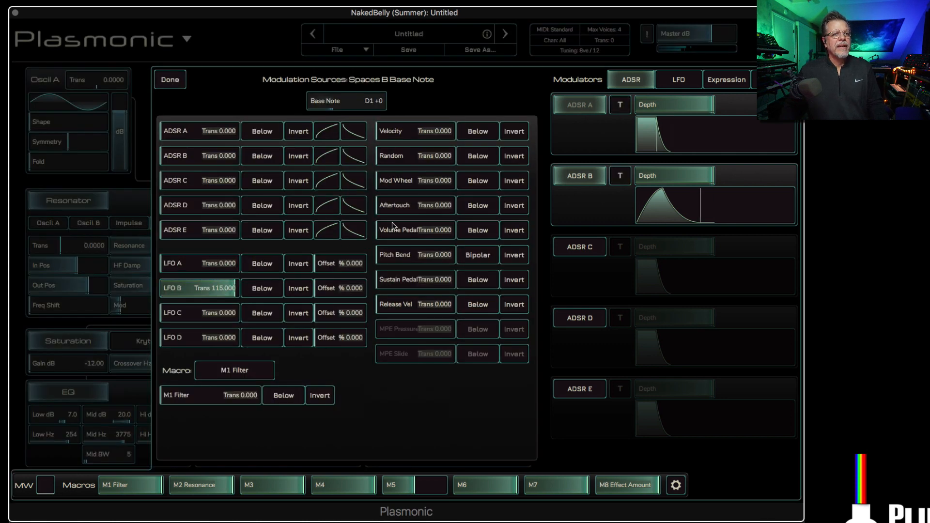
click(678, 82)
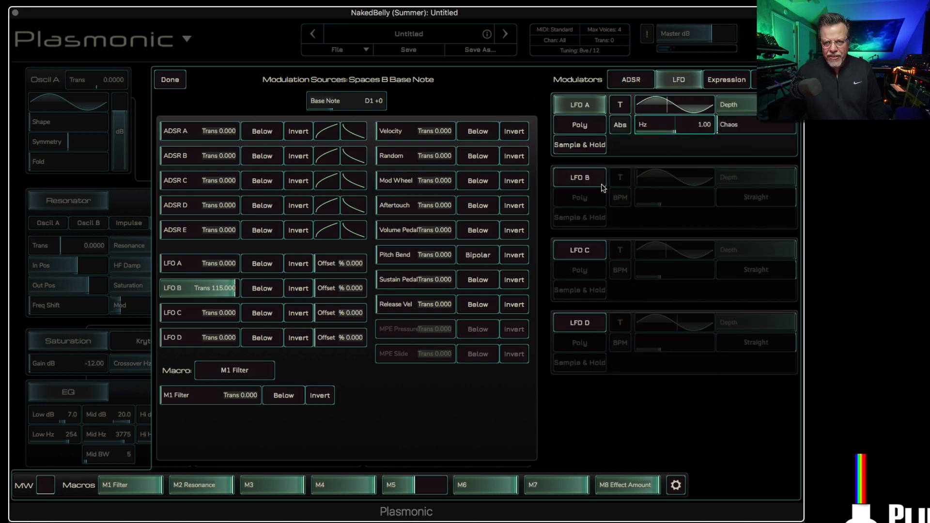
click(581, 179)
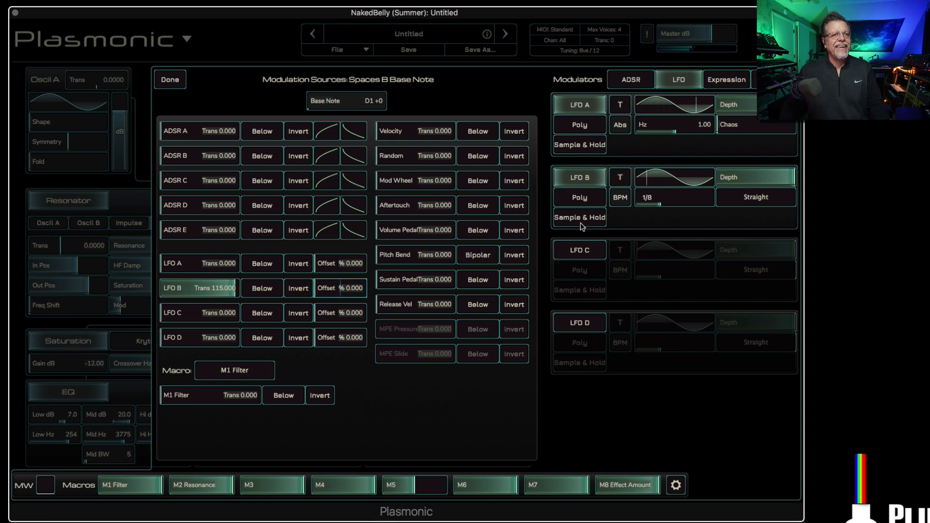
click(614, 203)
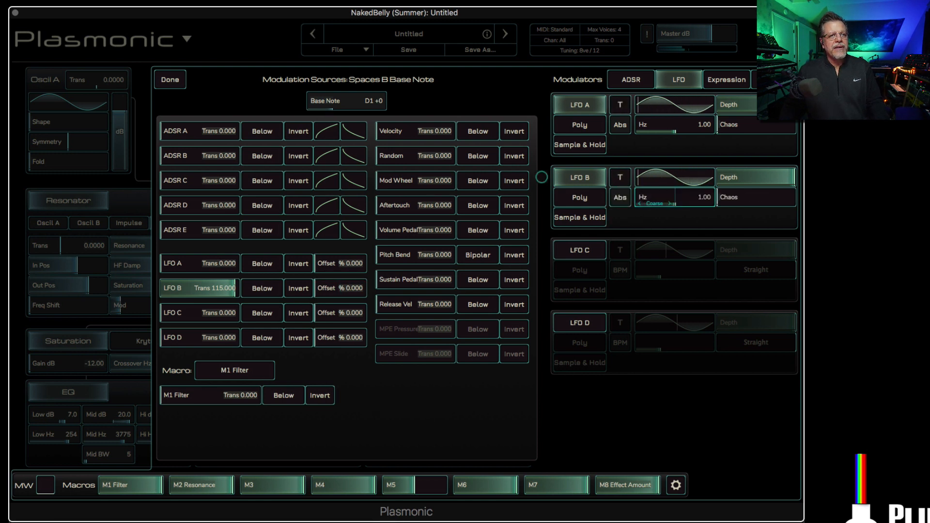
drag(646, 202, 646, 185)
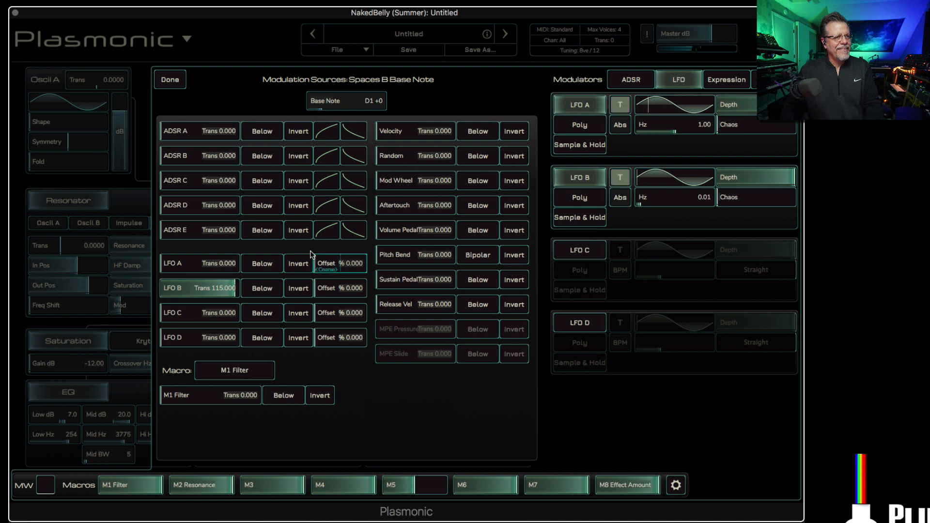
click(170, 80)
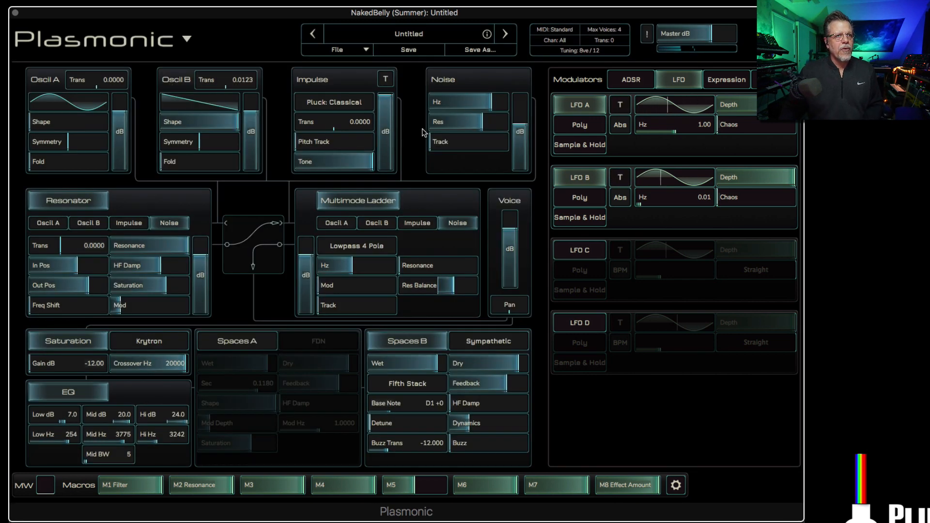
Step: Audition the Acoustic and Hybrid factory presets Clamourus Caliope JL and Cymbalum (Spring), and load Cymbalum With Hazy 5th
click(408, 34)
scroll(355, 121, down, 3)
scroll(320, 166, up, 3)
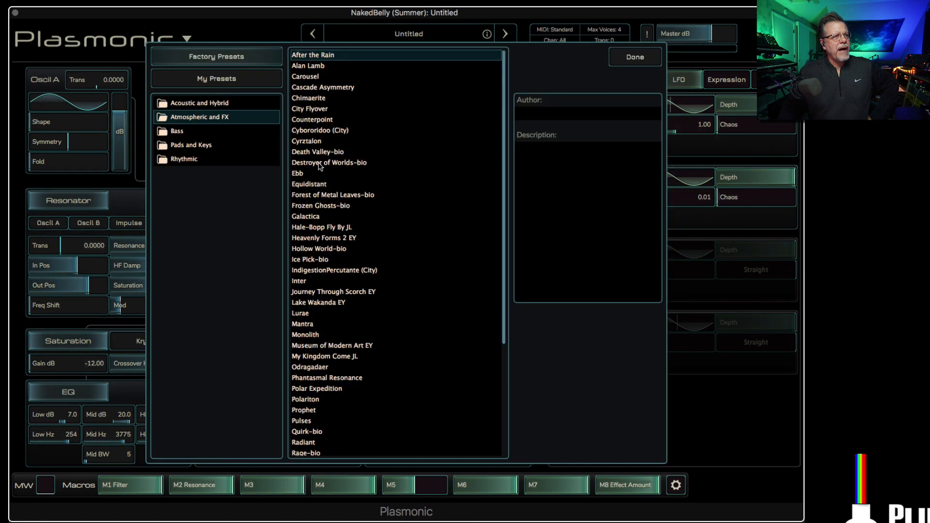
click(212, 104)
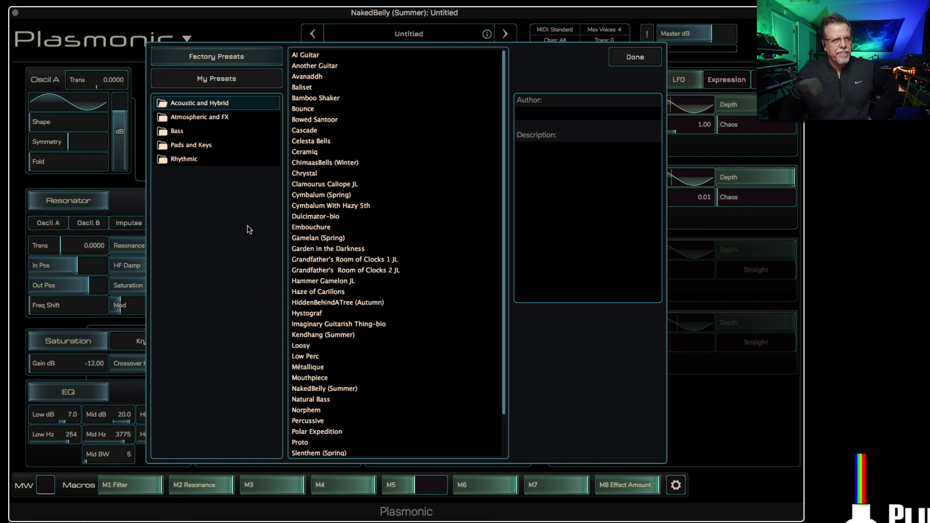
click(313, 186)
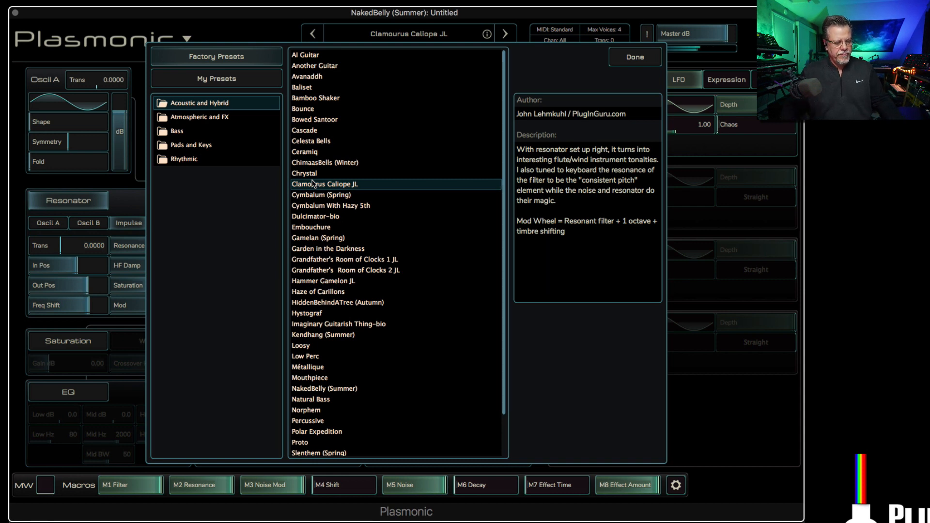
click(338, 198)
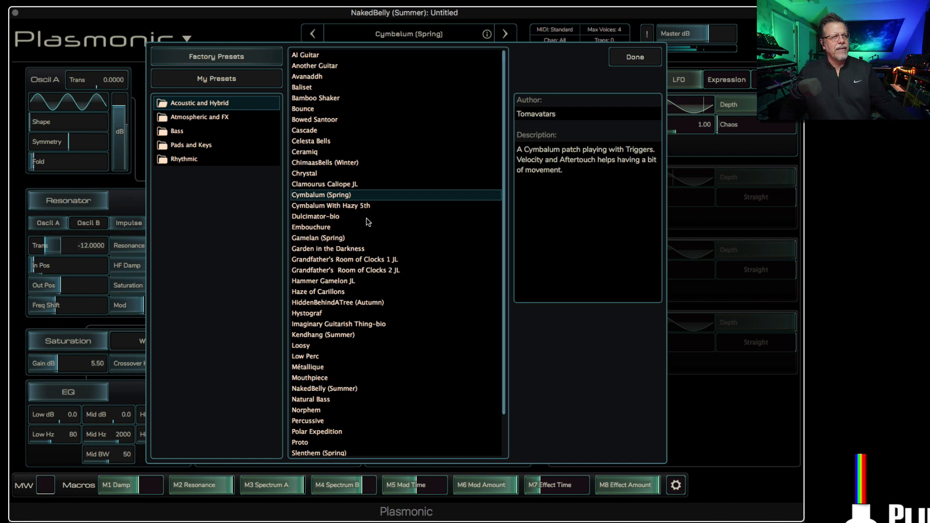
click(347, 206)
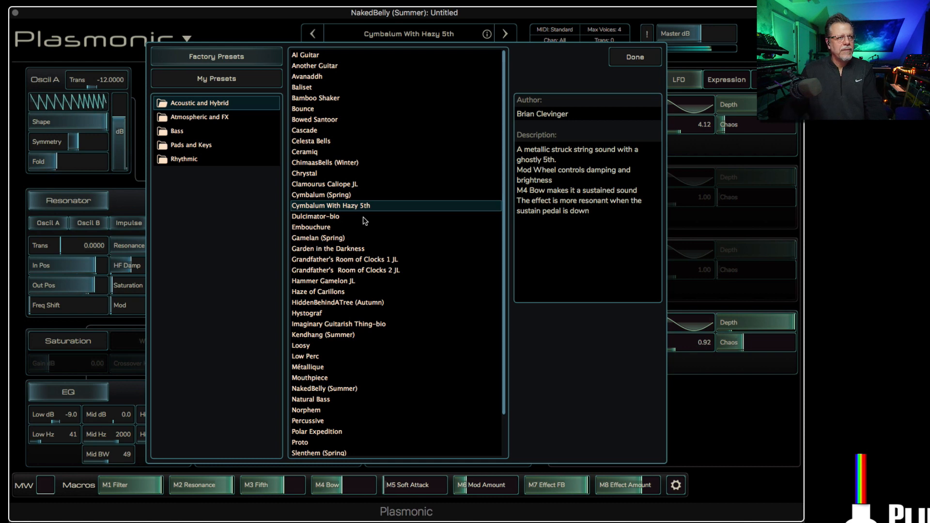
click(643, 66)
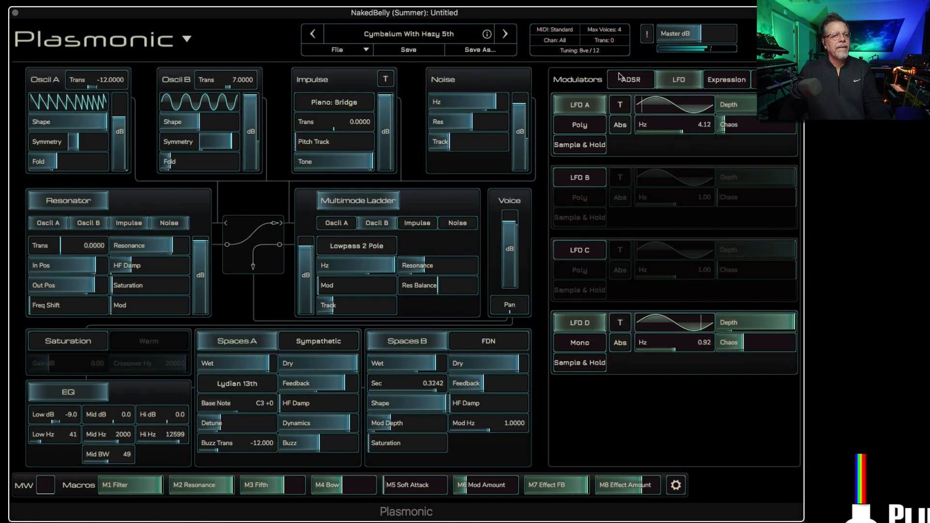
Step: Advance past Dulcimator-bio to the Embouchure preset and set its resonator transposition to -2
click(506, 34)
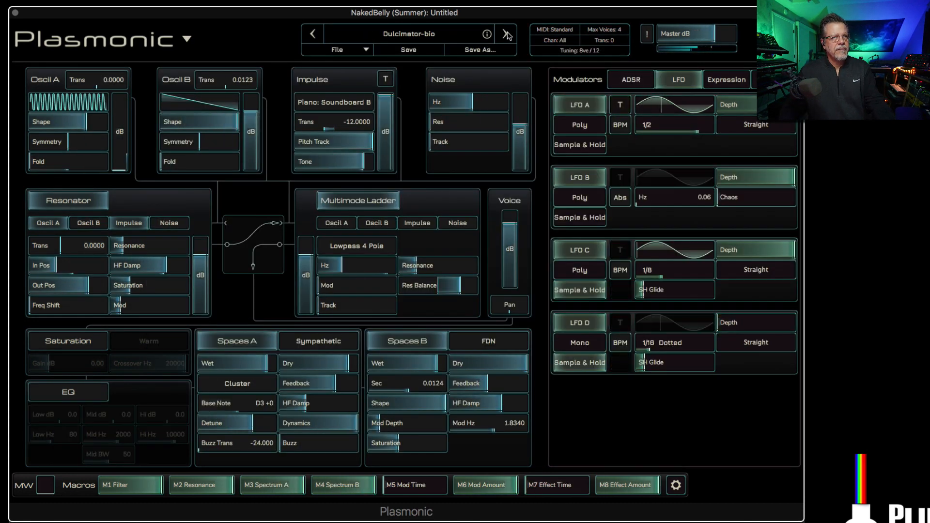
click(505, 34)
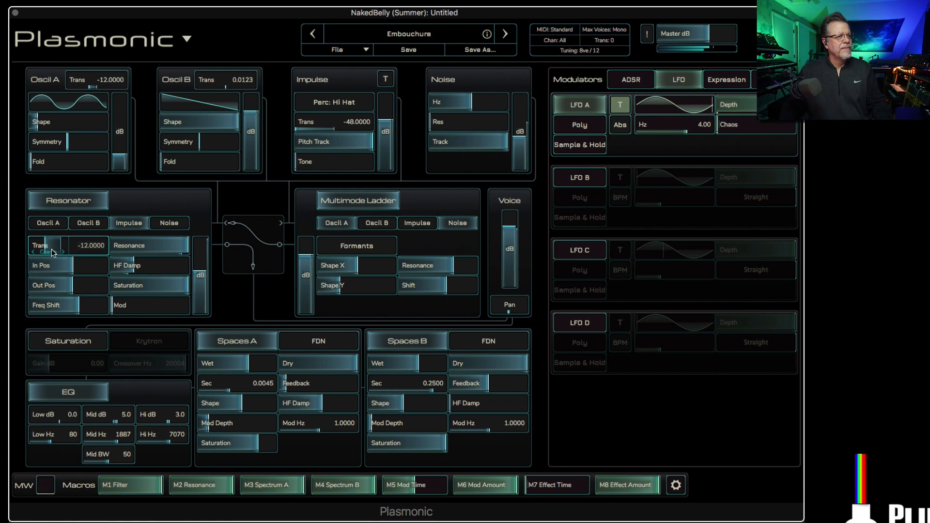
mouse_move(50, 249)
mouse_down()
mouse_move(106, 248)
mouse_move(66, 248)
mouse_up()
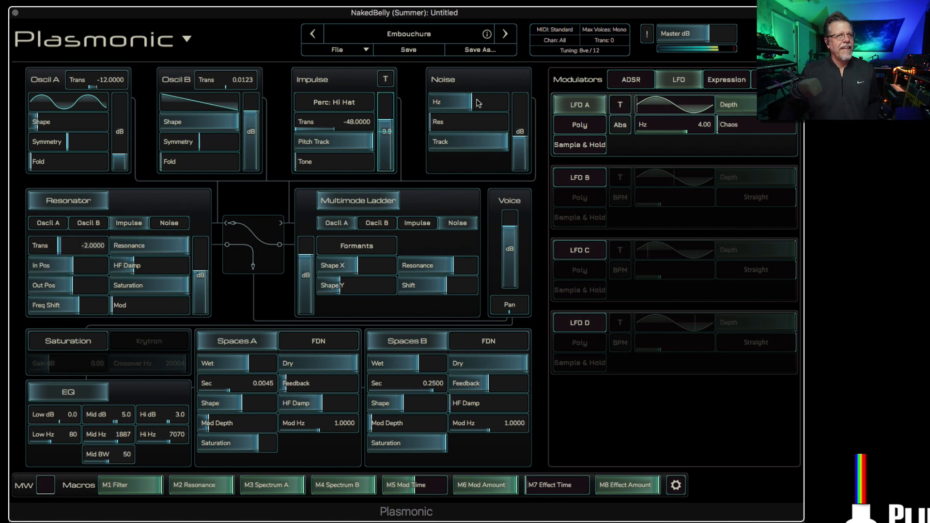
Step: Audition the successive factory presets from Gamelan (Spring) and Garden in the Darkness through Hammer Gamelon JL, and load Haze of Carillons
click(507, 38)
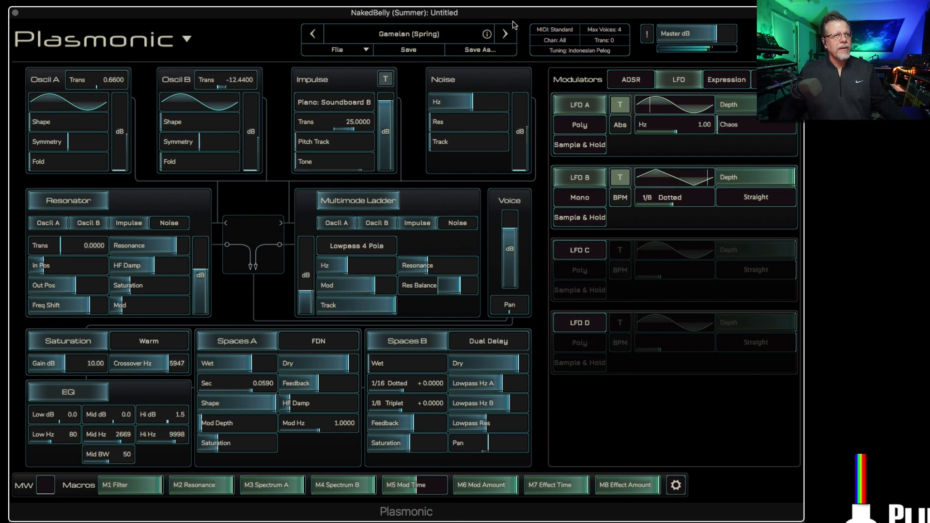
click(506, 34)
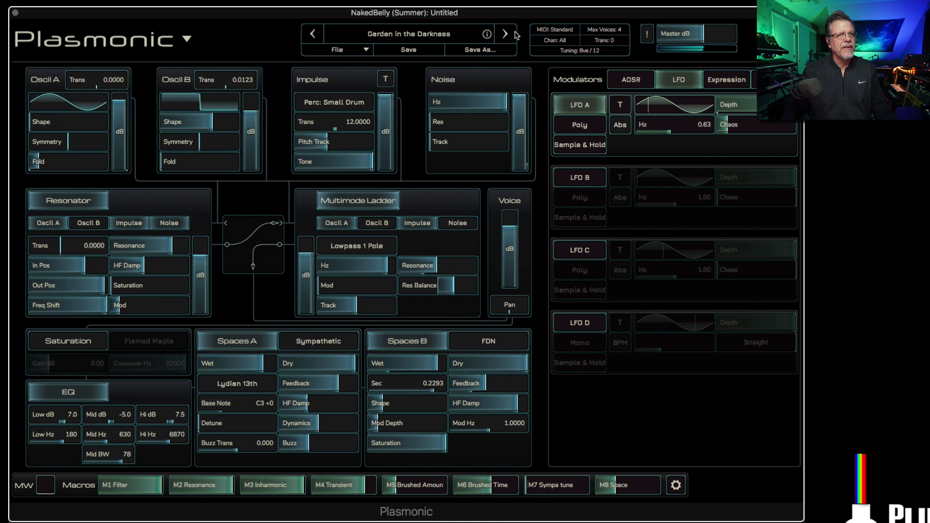
click(505, 34)
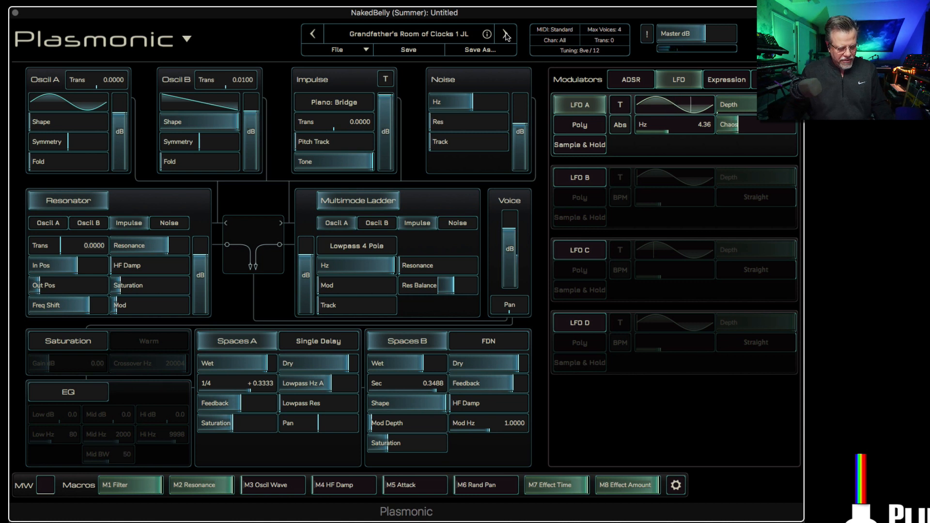
click(505, 35)
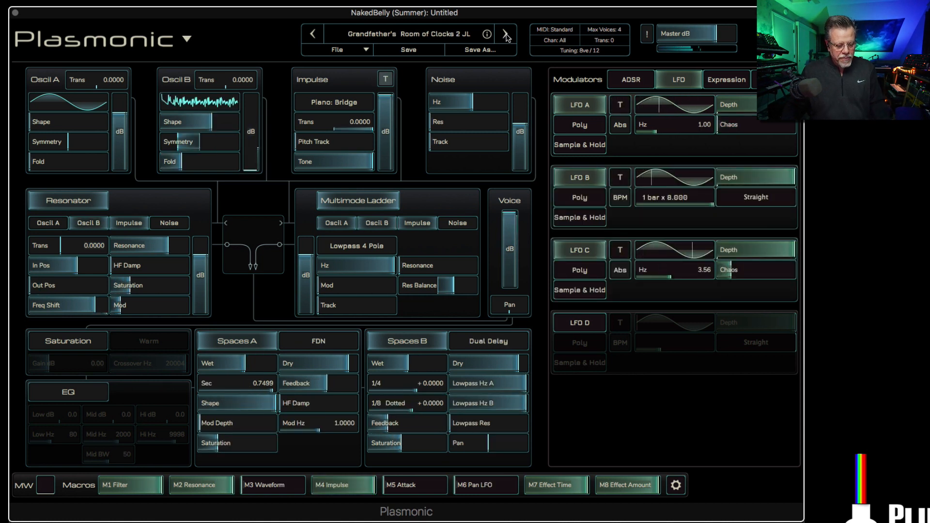
click(505, 35)
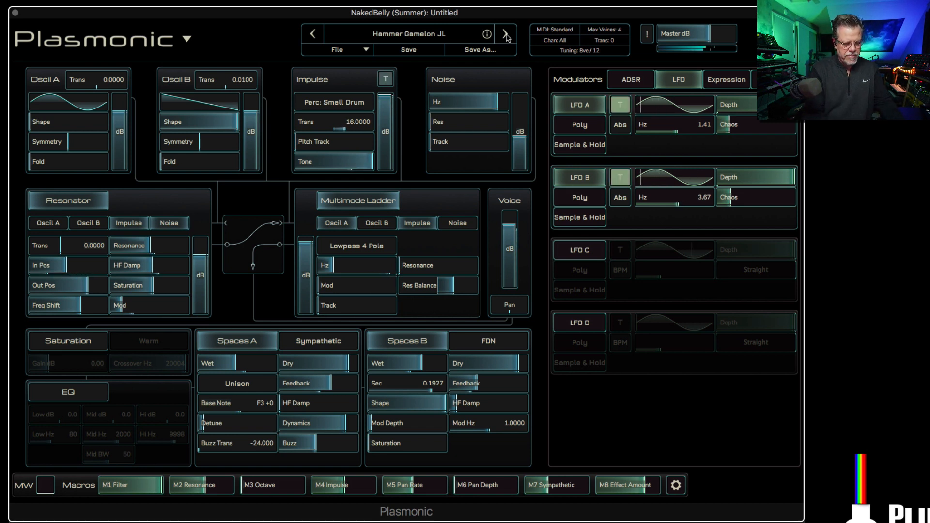
click(505, 34)
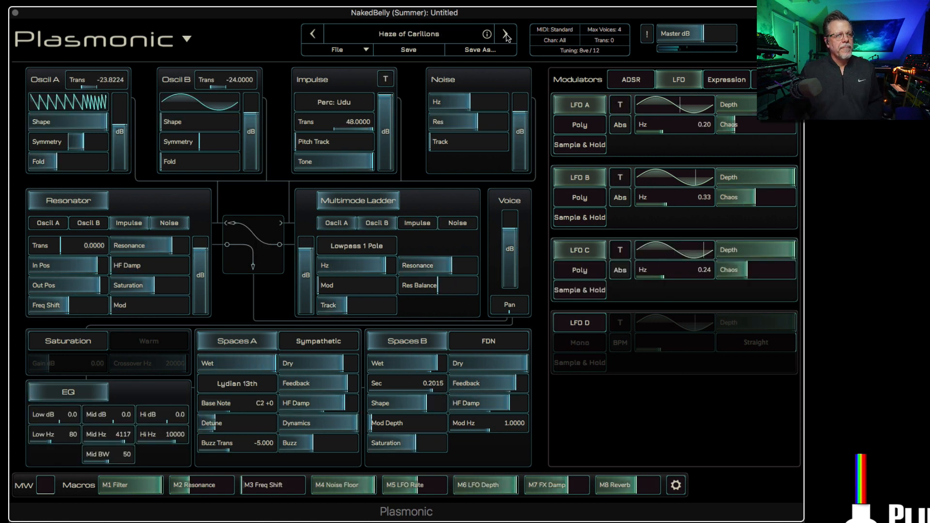